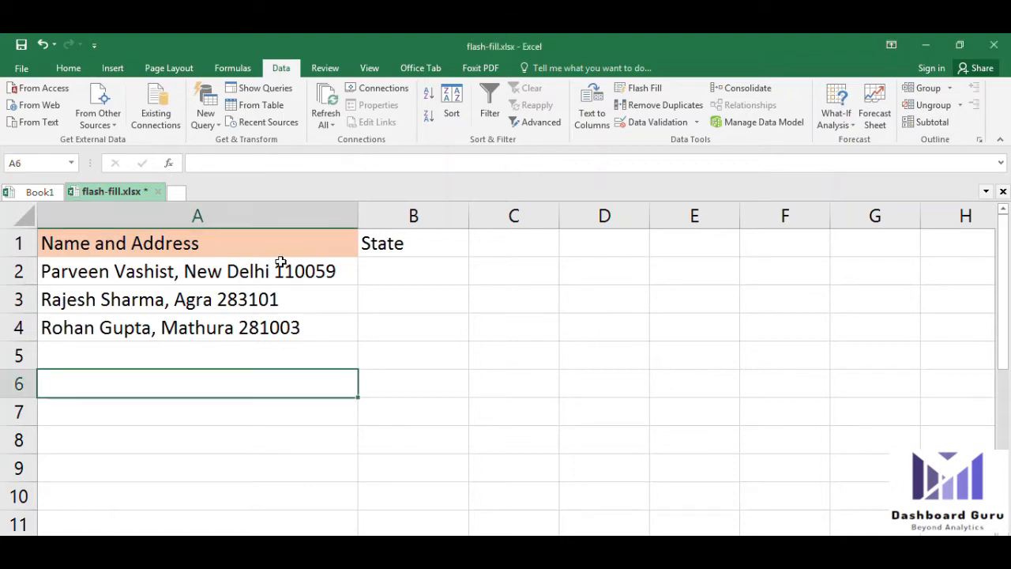
Give the State heading in B1 the same orange fill as the Name and Address heading
{"action": "left_click", "coordinate": [237, 274]}
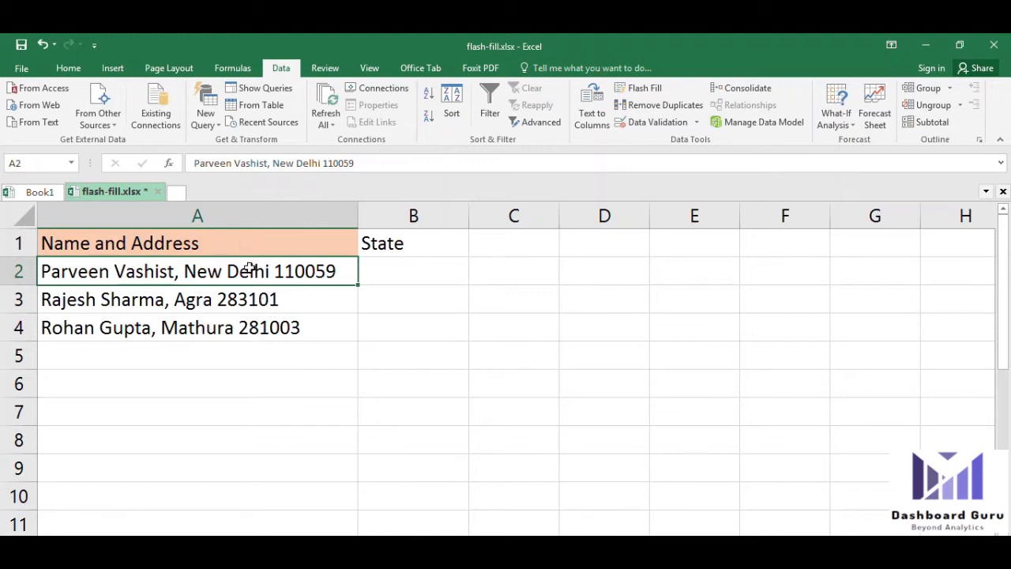
{"action": "left_click", "coordinate": [446, 270]}
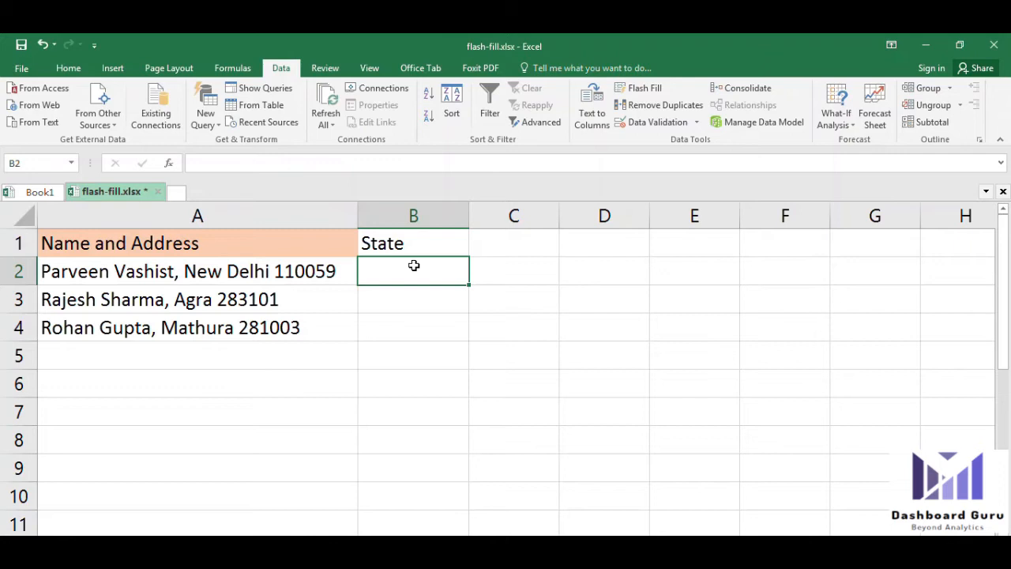
{"action": "left_click", "coordinate": [417, 241]}
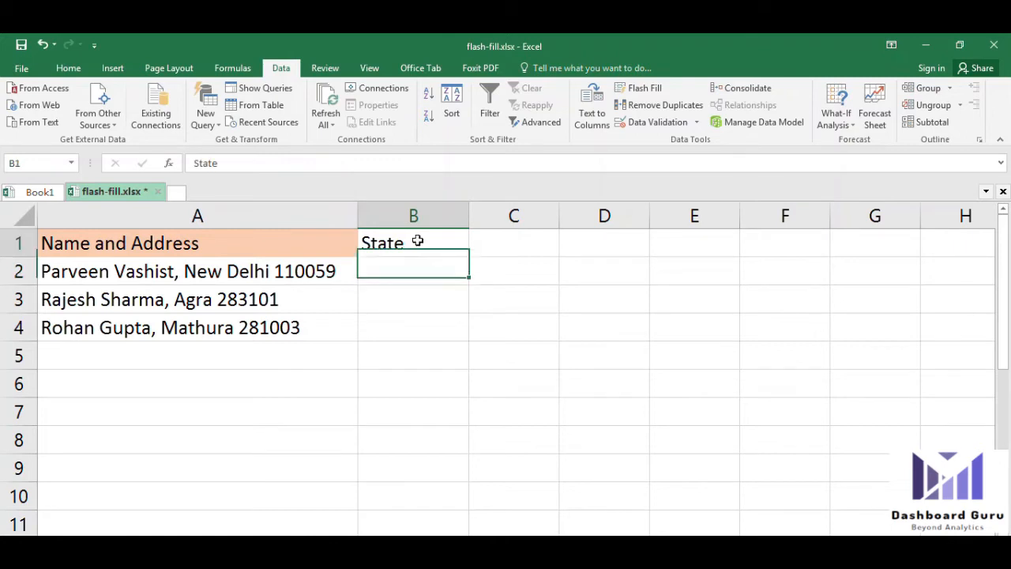
{"action": "left_click", "coordinate": [68, 68]}
{"action": "left_click", "coordinate": [225, 117]}
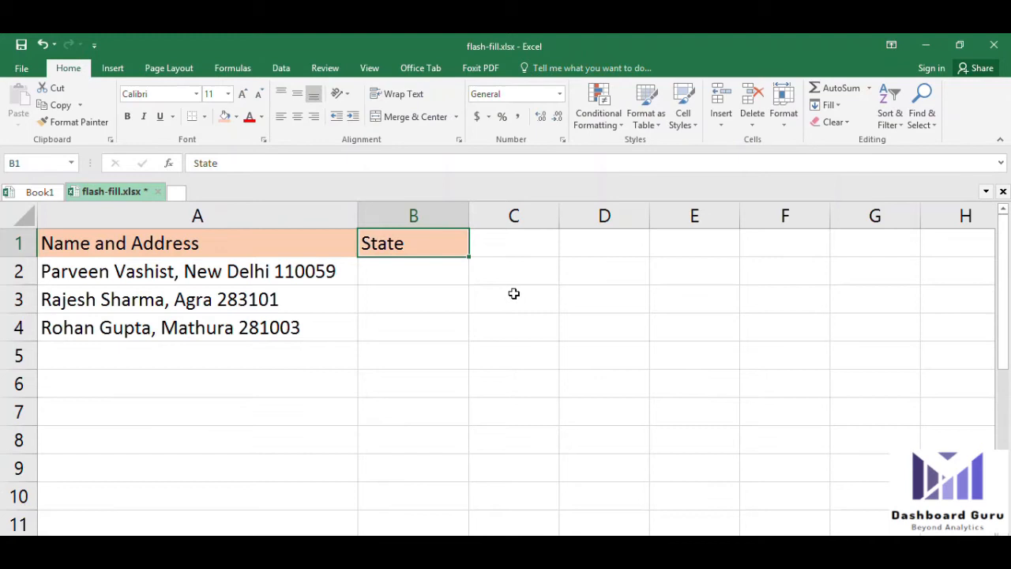
Select the three addresses in A2:A4 and move to the first State cell, B2
{"action": "left_click", "coordinate": [422, 263]}
{"action": "left_click_drag", "start_coordinate": [159, 278], "coordinate": [163, 322]}
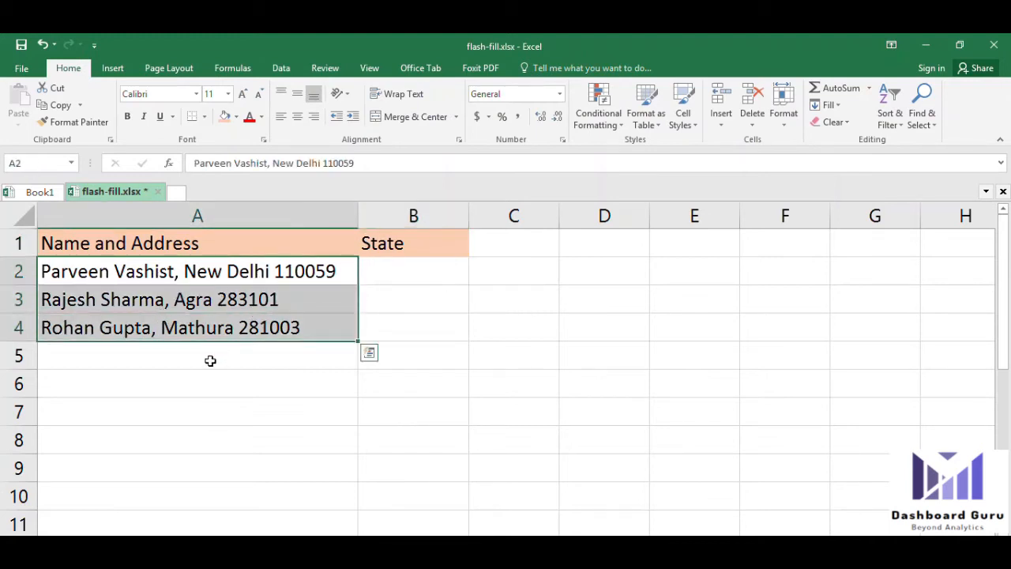
{"action": "left_click", "coordinate": [425, 269]}
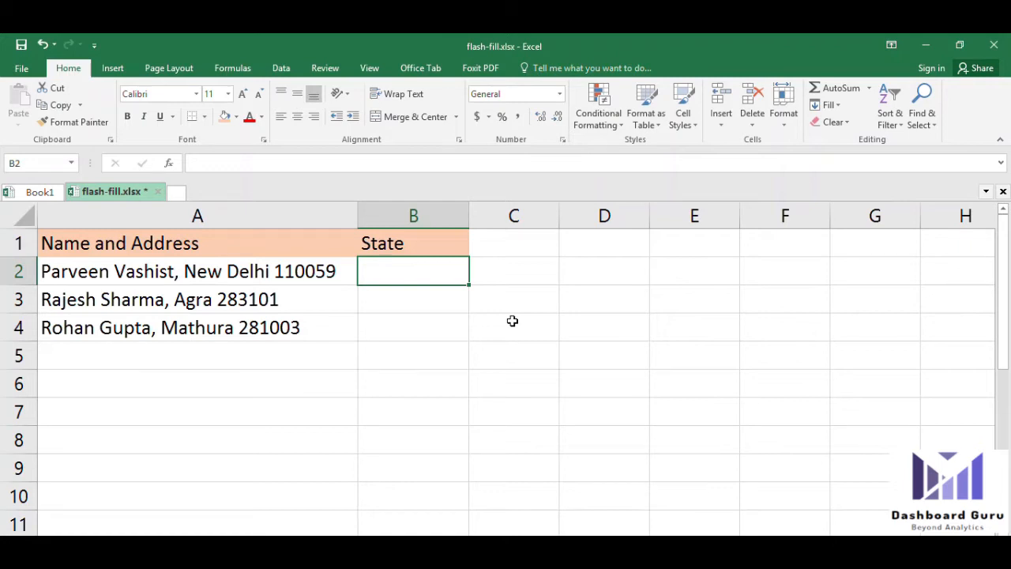
Enter New Delhi in B2 as the example and Flash Fill Agra and Mathura below it
{"action": "type", "text": "N"}
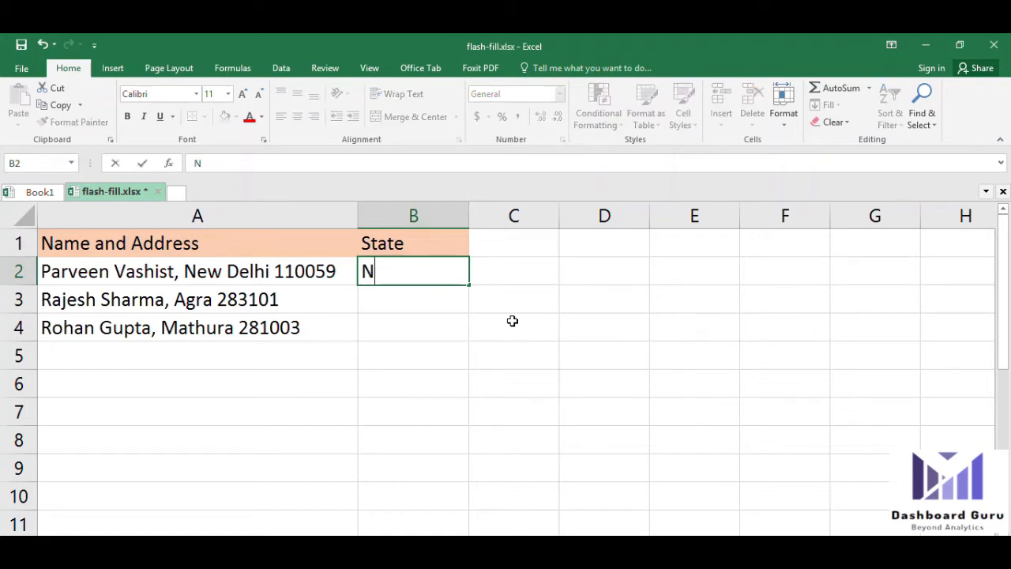
{"action": "type", "text": "ew D"}
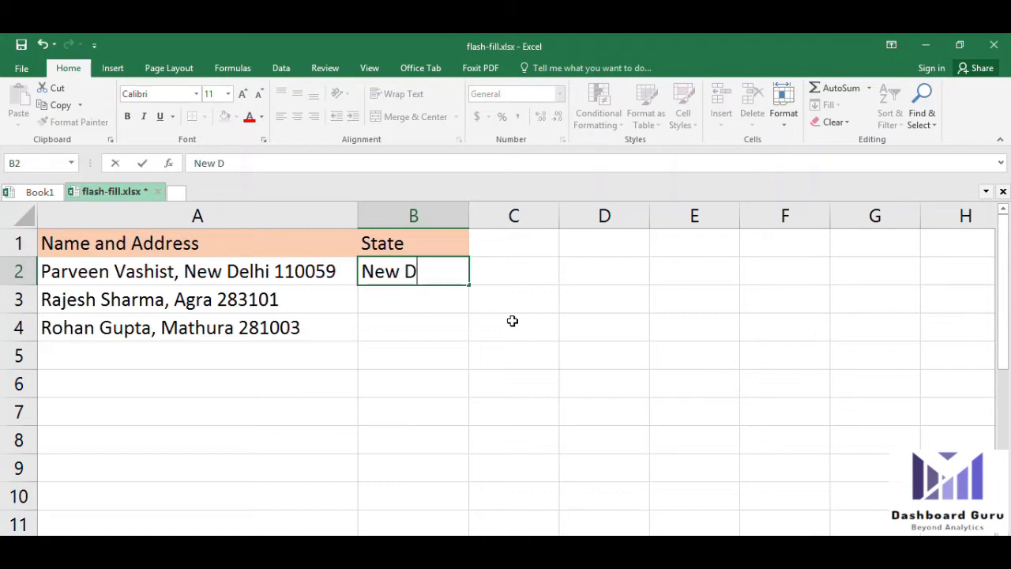
{"action": "type", "text": "elhi"}
{"action": "left_click", "coordinate": [282, 68]}
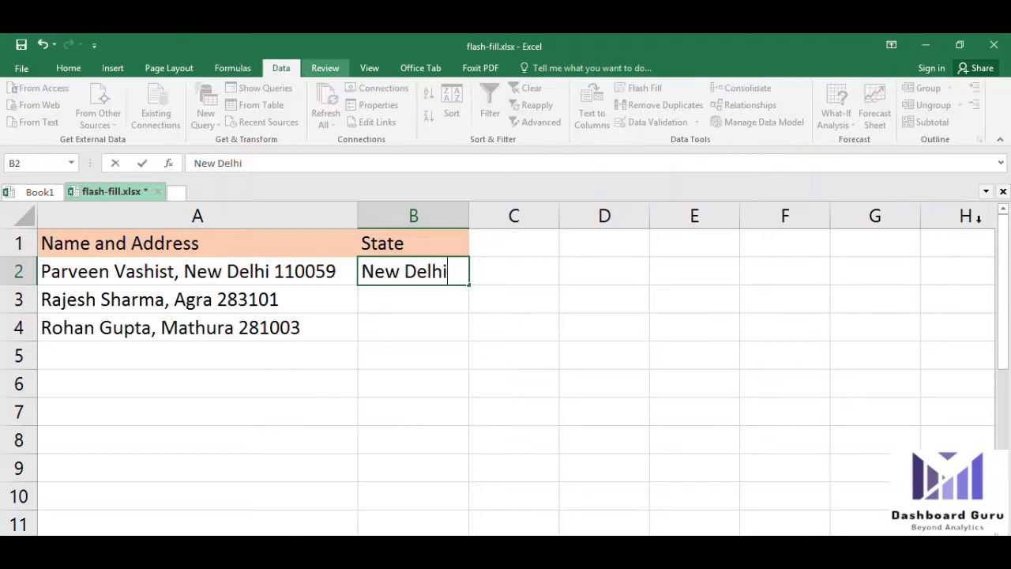
{"action": "key", "text": "Return"}
{"action": "left_click", "coordinate": [439, 273]}
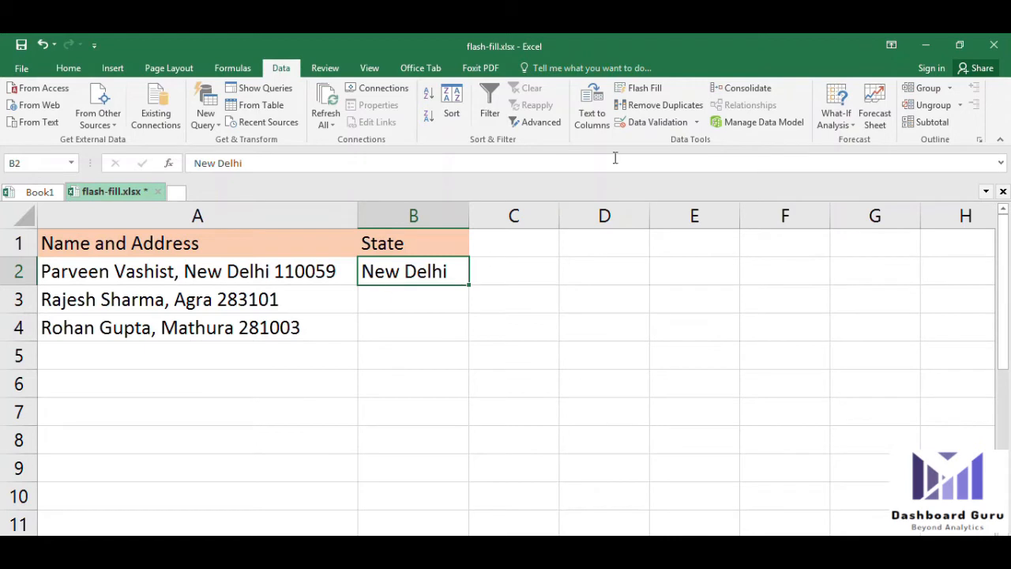
{"action": "left_click", "coordinate": [638, 89]}
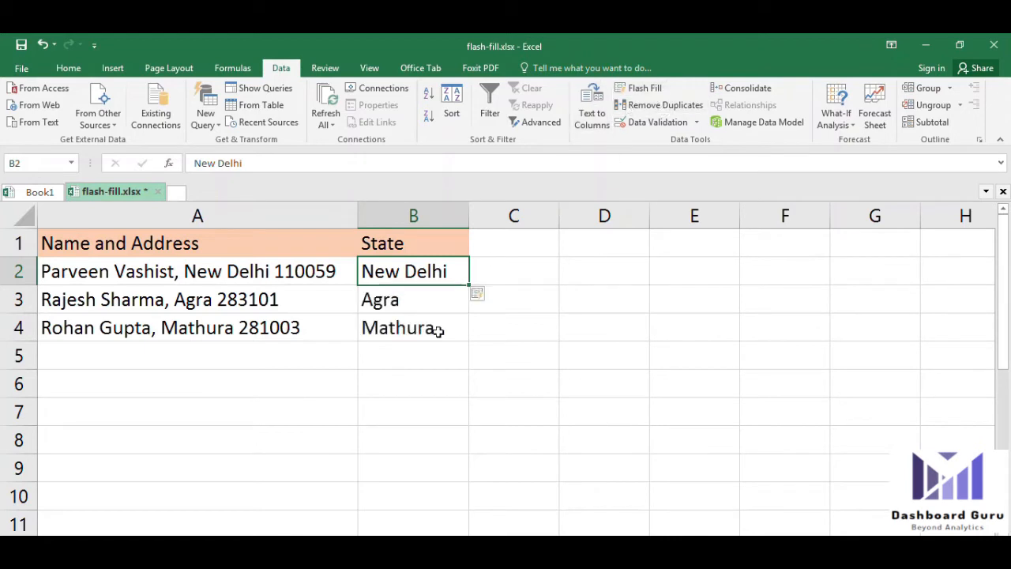
{"action": "left_click", "coordinate": [395, 300]}
{"action": "left_click", "coordinate": [293, 299]}
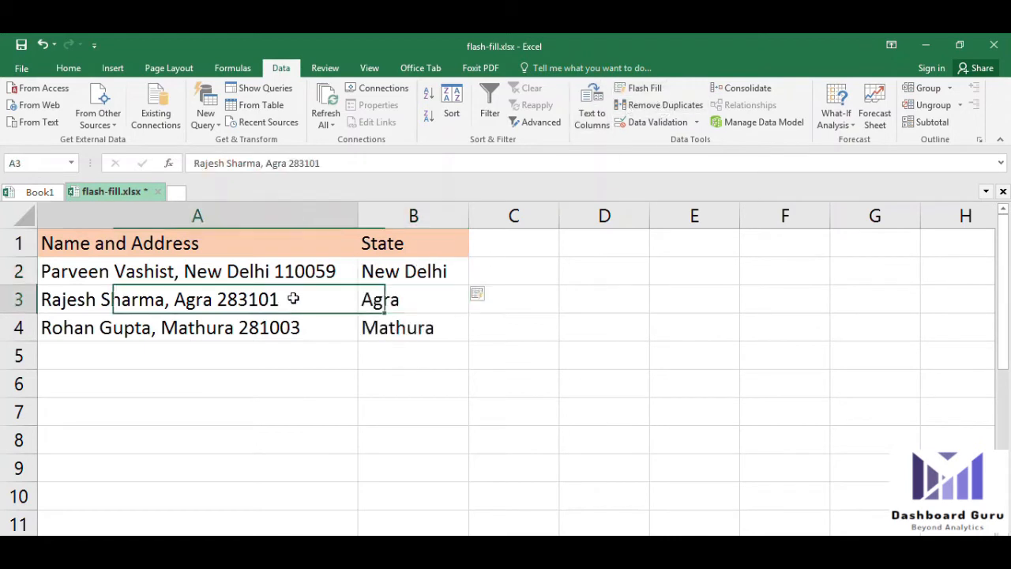
{"action": "left_click", "coordinate": [371, 327]}
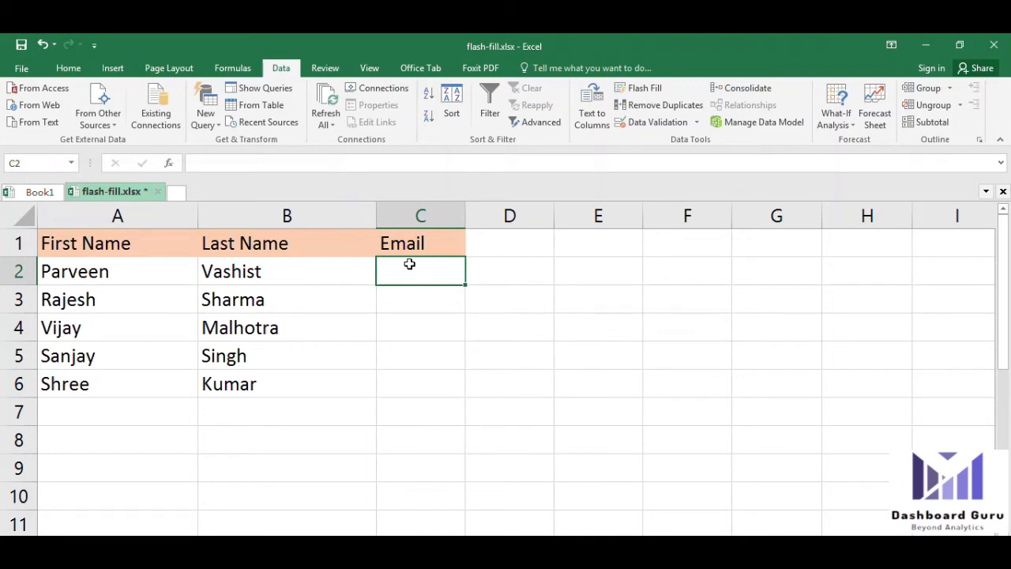
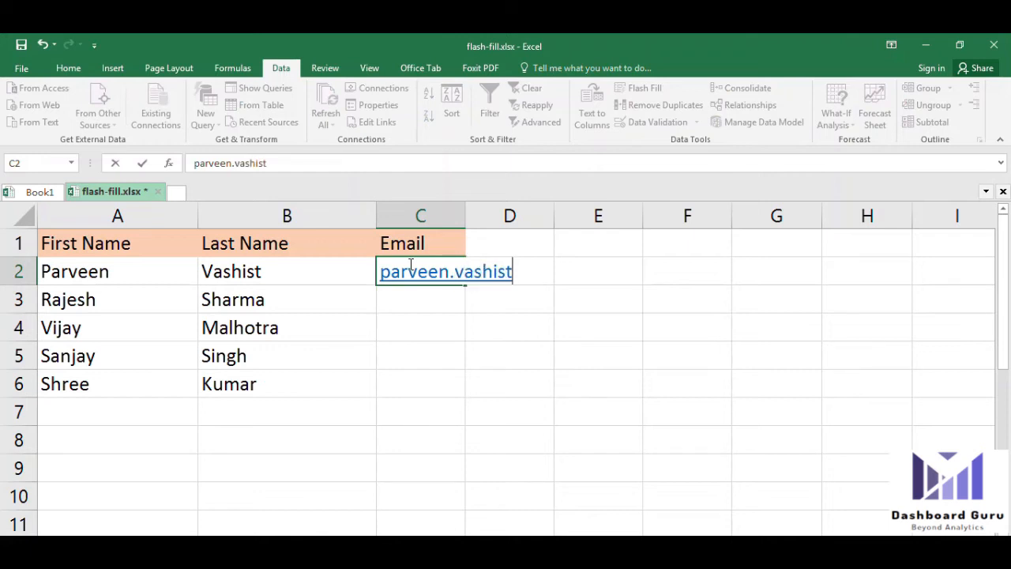
{"action": "key", "text": "Return"}
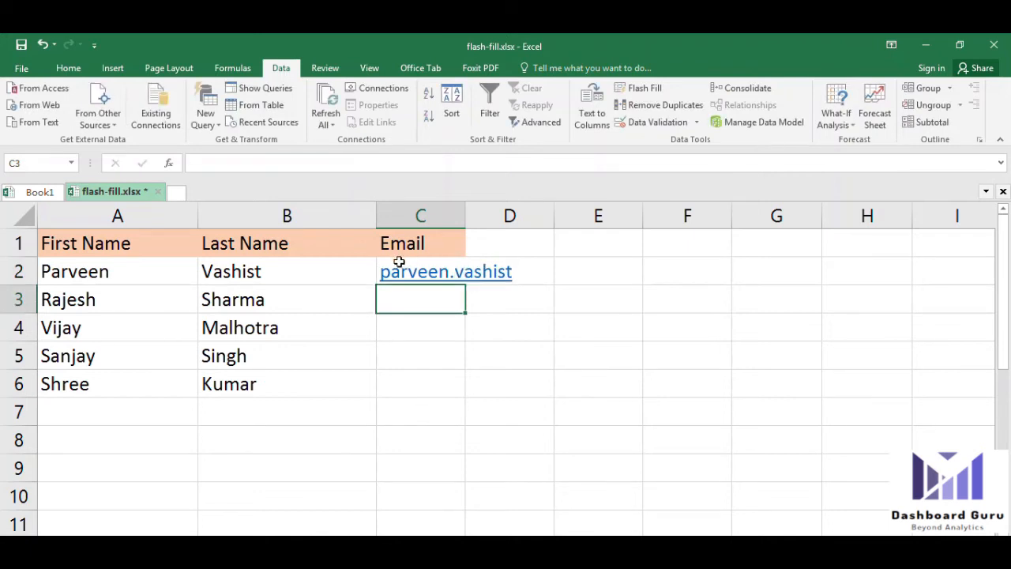
{"action": "left_click", "coordinate": [402, 262]}
{"action": "left_click", "coordinate": [322, 162]}
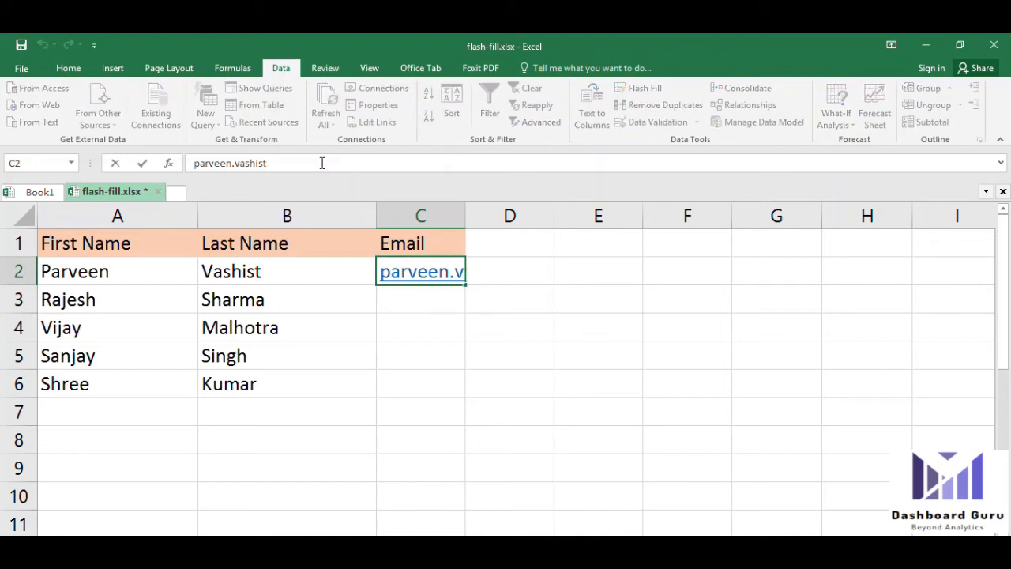
{"action": "type", "text": "@"}
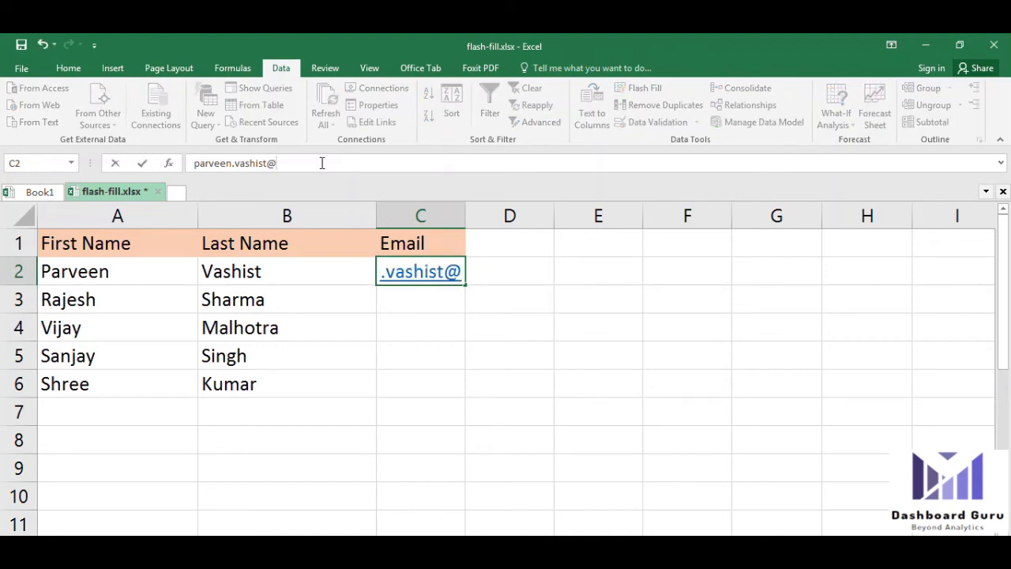
{"action": "type", "text": "gmail.com"}
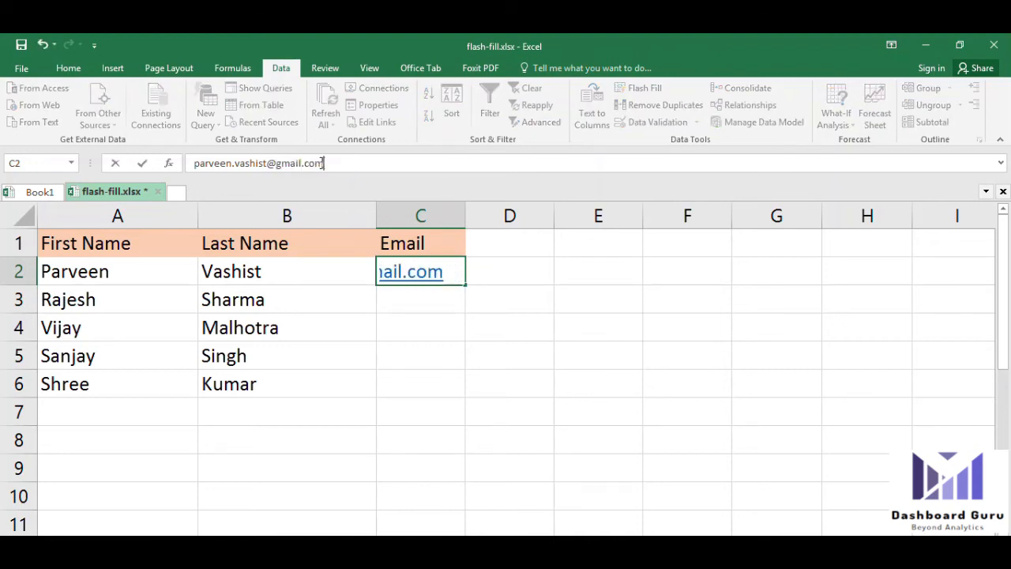
{"action": "key", "text": "Return"}
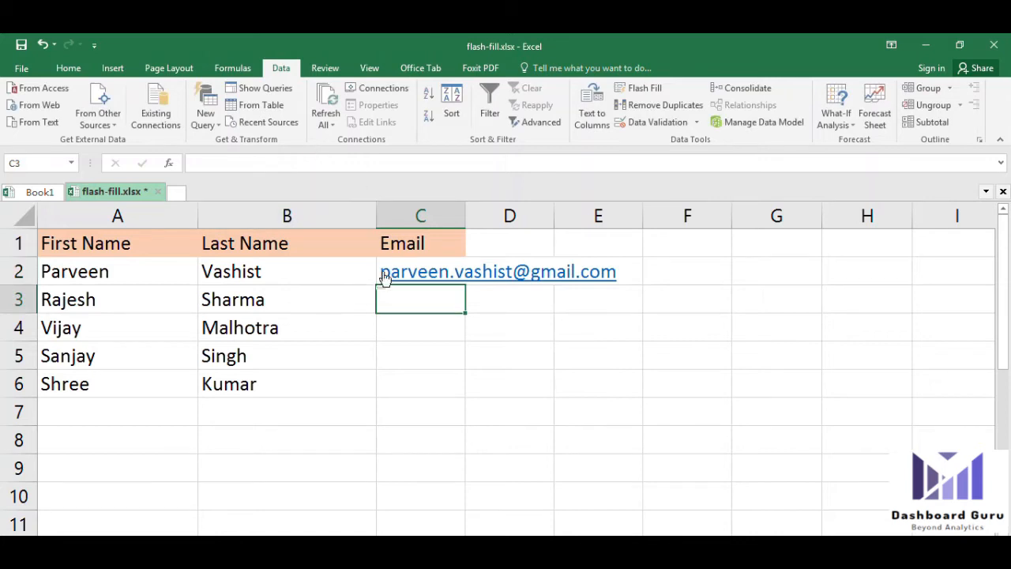
Flash Fill the remaining email addresses and widen column C to show them in full
{"action": "key", "text": "Up"}
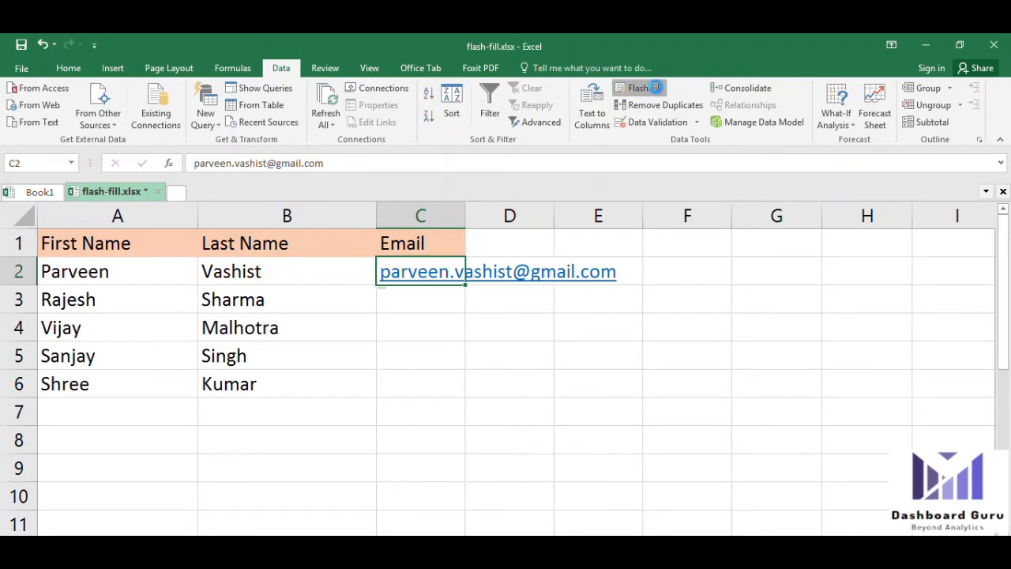
{"action": "left_click", "coordinate": [656, 89]}
{"action": "left_click_drag", "start_coordinate": [465, 215], "coordinate": [630, 215]}
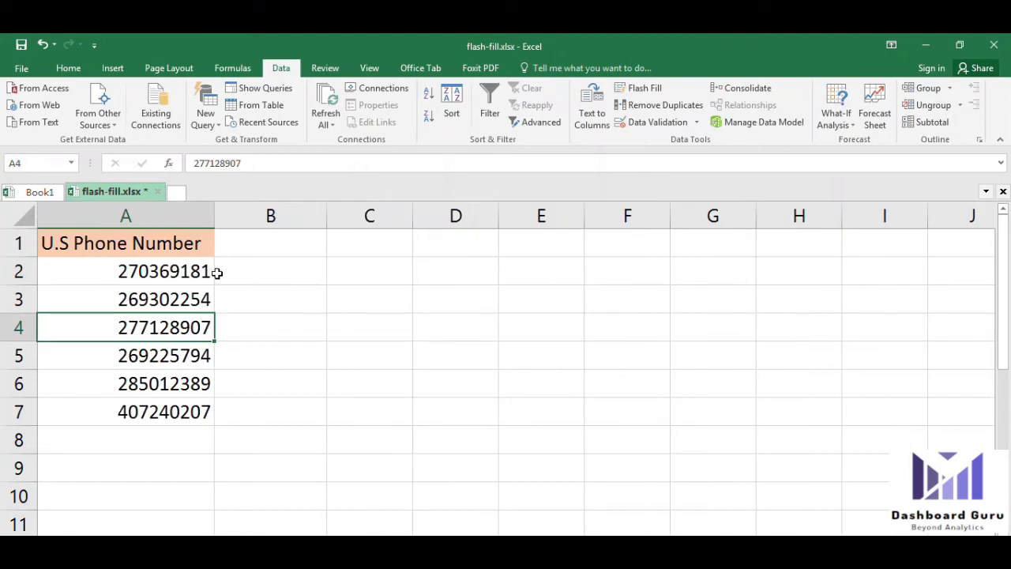
Select the U.S phone number list and pick the empty heading cell beside it
{"action": "left_click", "coordinate": [217, 272]}
{"action": "left_click", "coordinate": [188, 267]}
{"action": "left_click_drag", "start_coordinate": [183, 242], "coordinate": [171, 410]}
{"action": "left_click", "coordinate": [242, 263]}
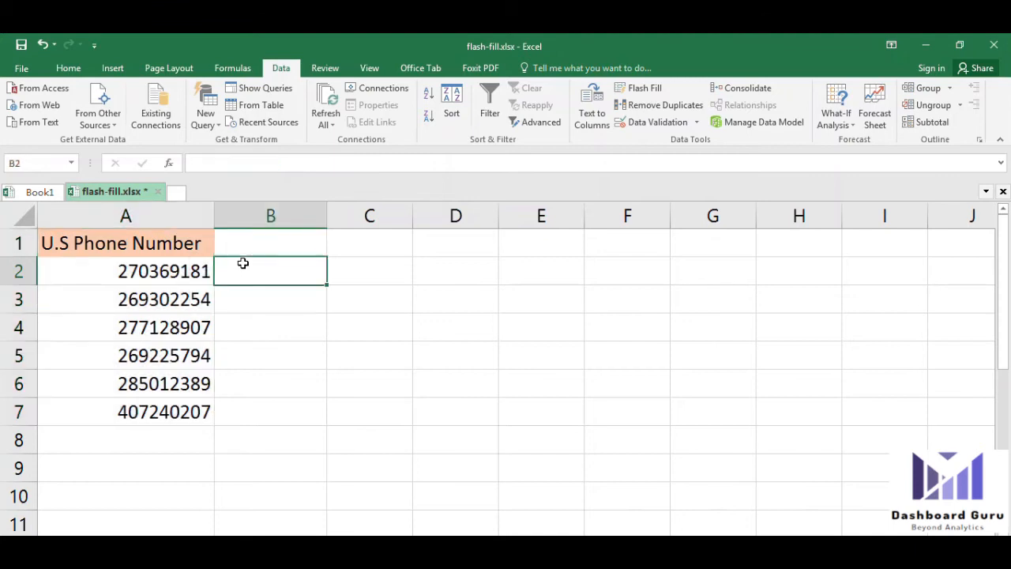
{"action": "left_click", "coordinate": [249, 242]}
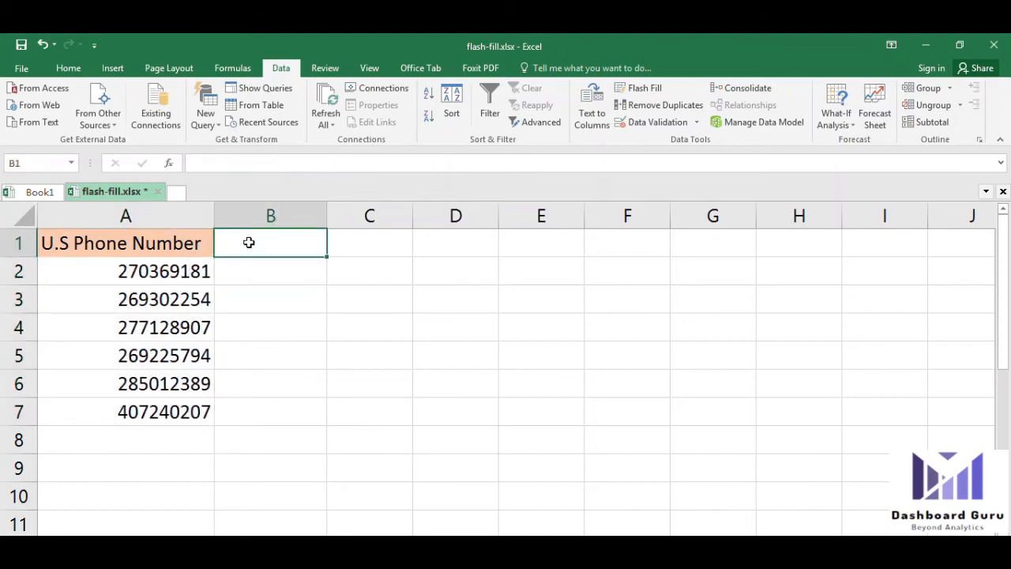
{"action": "type", "text": "C"}
{"action": "key", "text": "BackSpace"}
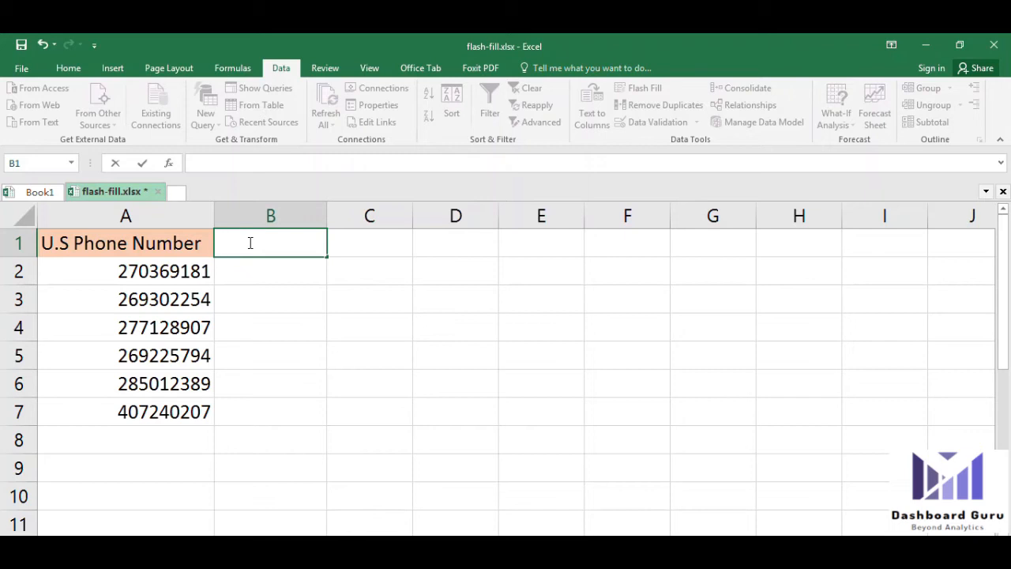
Enter 270-361-81 in B2 as the dash-separated example and Flash Fill B3:B7
{"action": "left_click", "coordinate": [271, 278]}
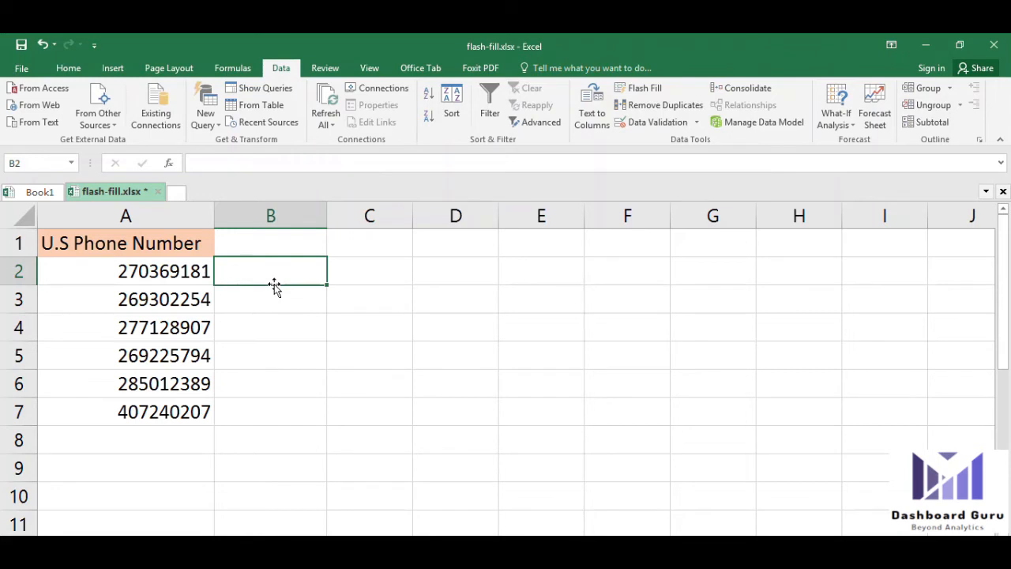
{"action": "type", "text": "270"}
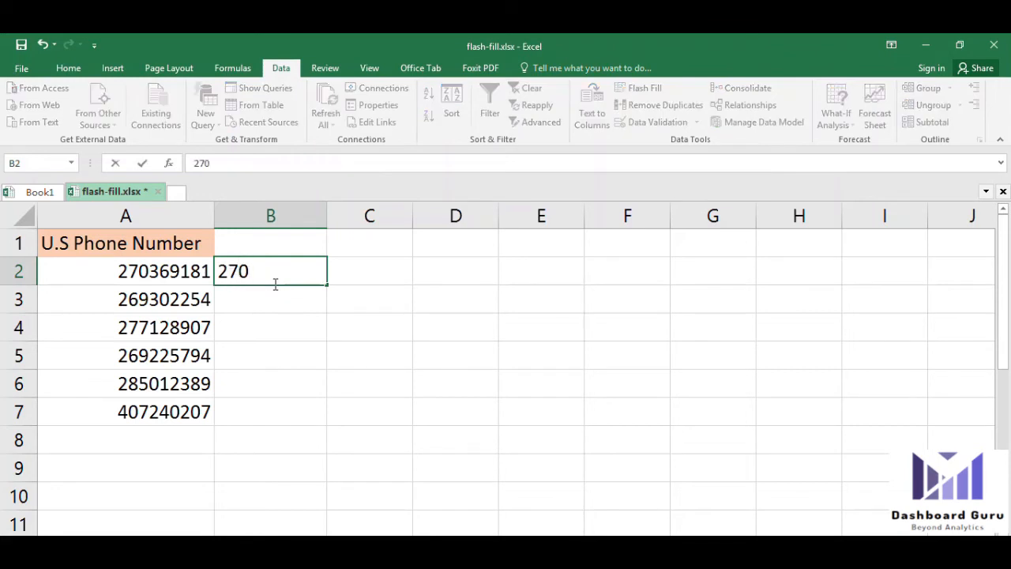
{"action": "type", "text": "-361-81"}
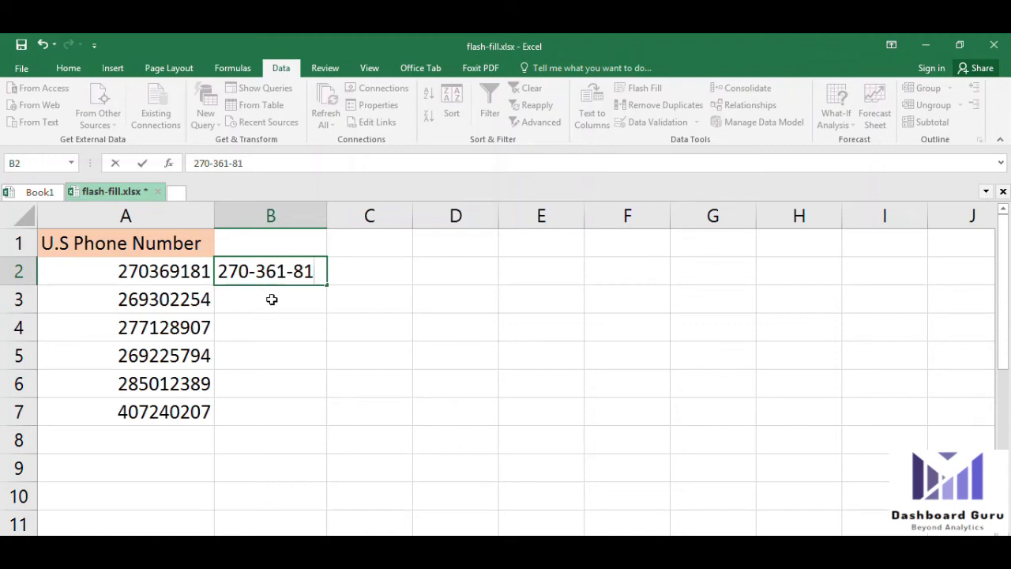
{"action": "left_click", "coordinate": [271, 298]}
{"action": "left_click", "coordinate": [286, 271]}
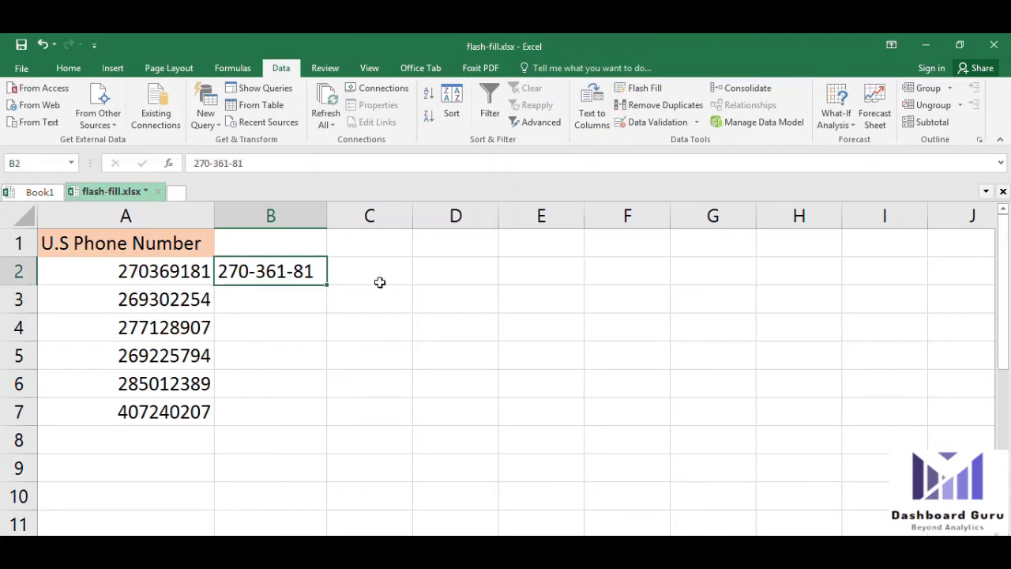
{"action": "left_click_drag", "start_coordinate": [192, 330], "coordinate": [183, 410]}
{"action": "left_click", "coordinate": [296, 269]}
{"action": "double_click", "coordinate": [306, 272]}
{"action": "left_click", "coordinate": [286, 299]}
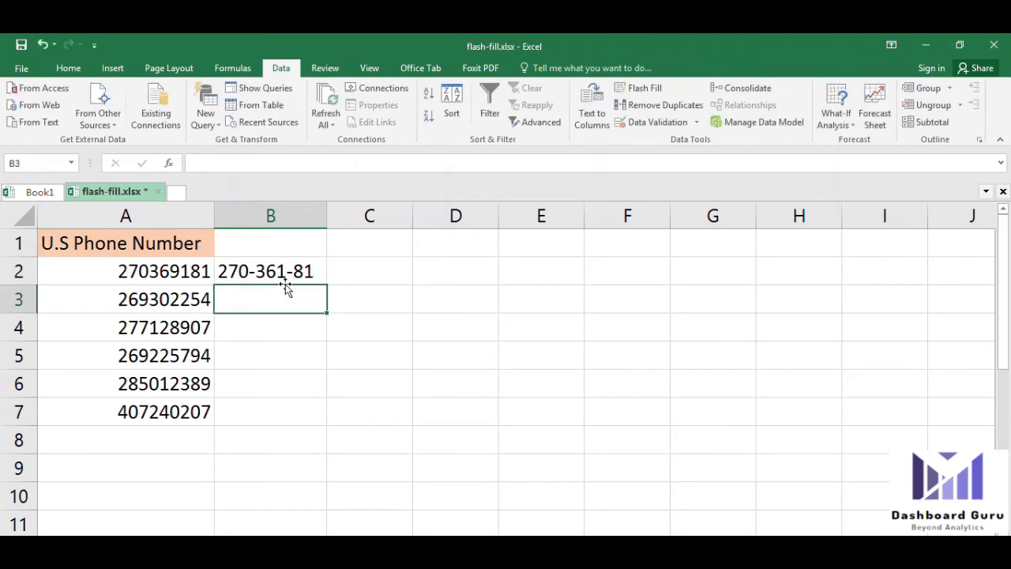
{"action": "left_click", "coordinate": [283, 283]}
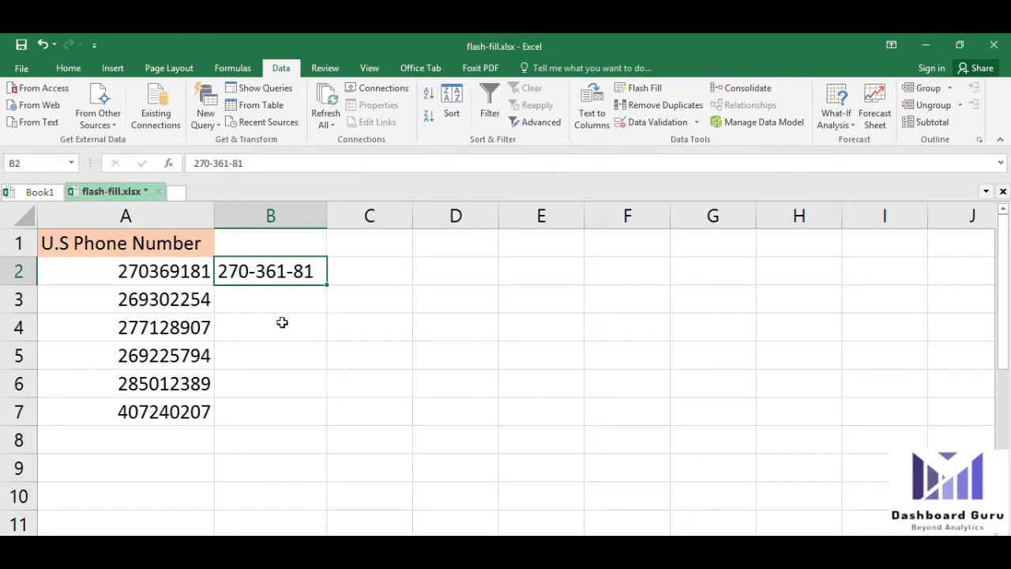
{"action": "left_click", "coordinate": [645, 92]}
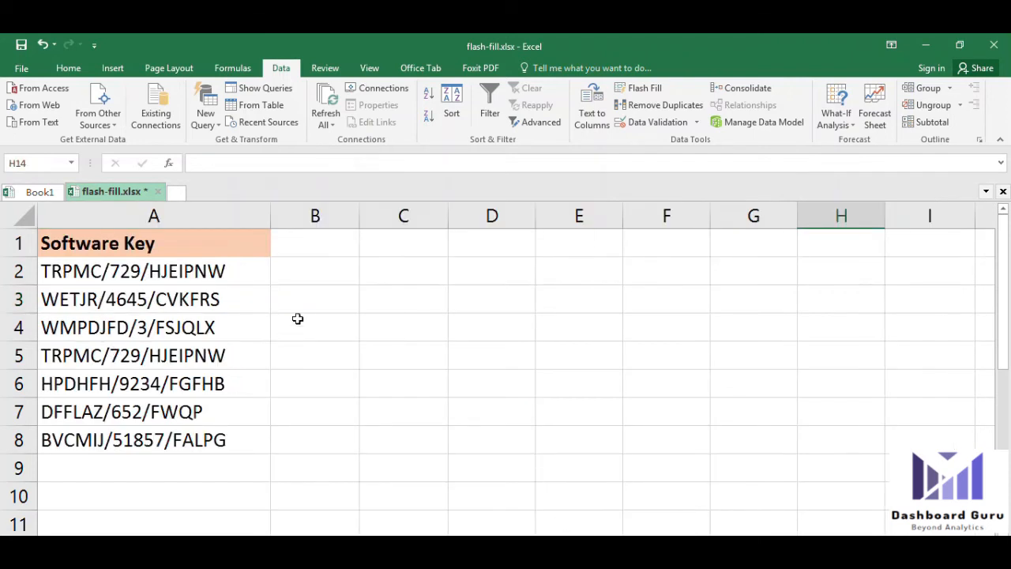
Review the software keys listed in column A
{"action": "left_click", "coordinate": [327, 271]}
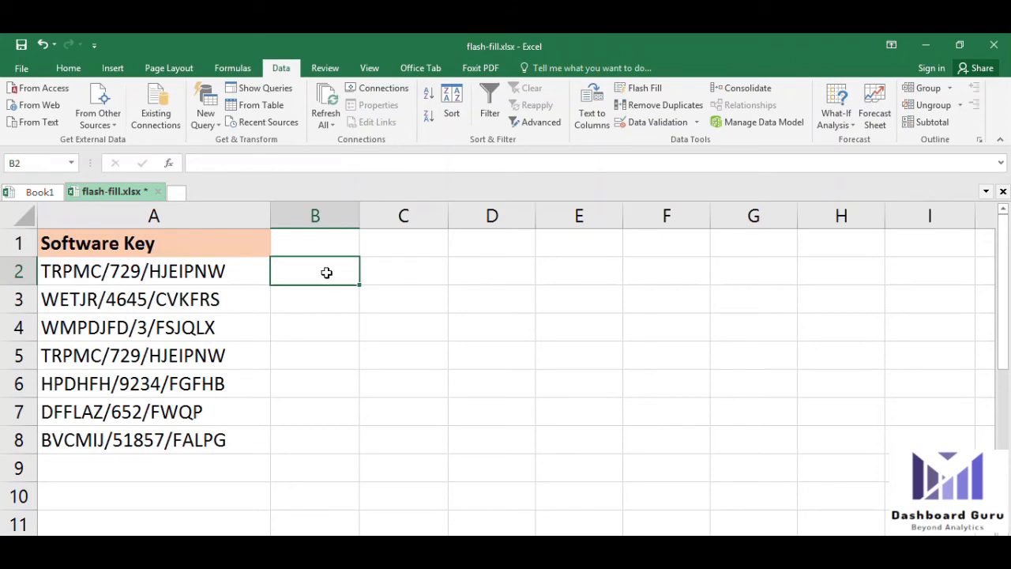
{"action": "left_click", "coordinate": [111, 245]}
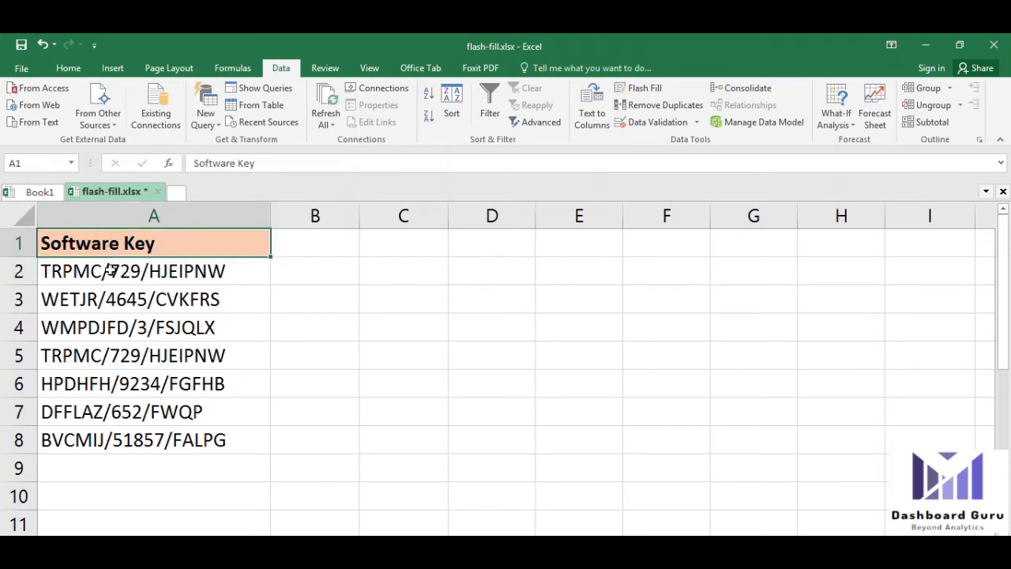
{"action": "left_click_drag", "start_coordinate": [110, 271], "coordinate": [140, 442]}
{"action": "left_click", "coordinate": [137, 298]}
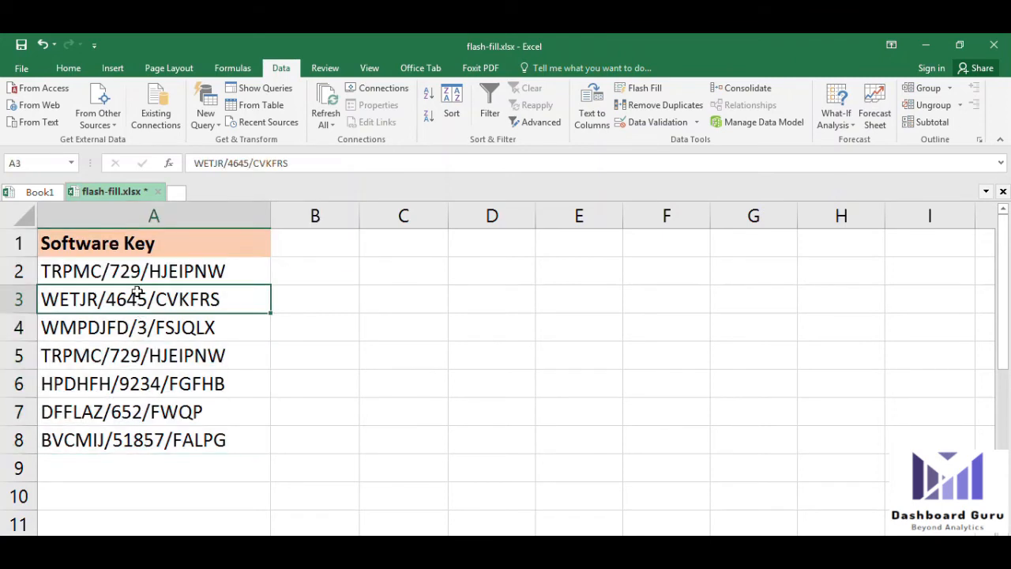
{"action": "left_click_drag", "start_coordinate": [133, 271], "coordinate": [140, 302]}
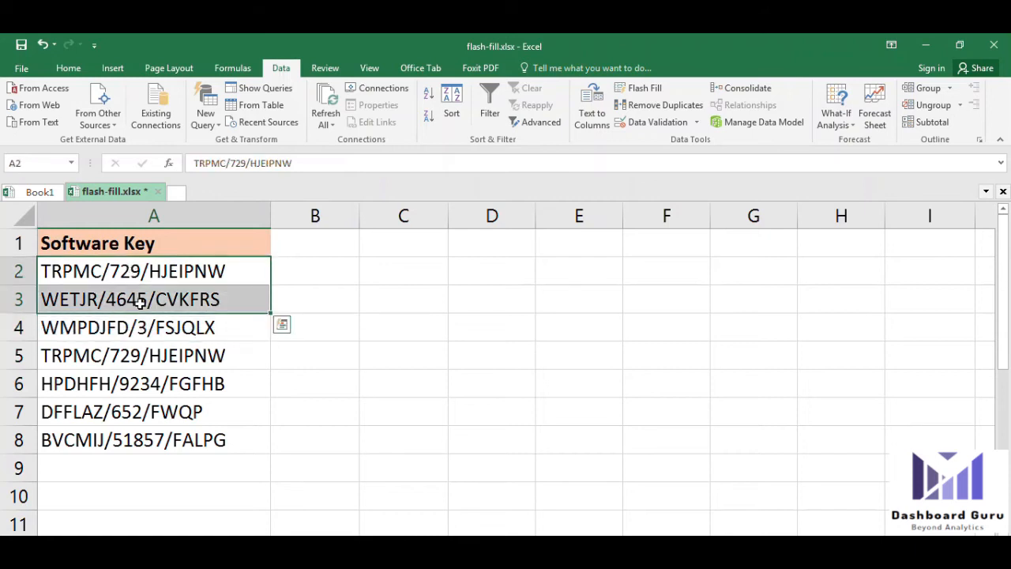
{"action": "left_click", "coordinate": [150, 328]}
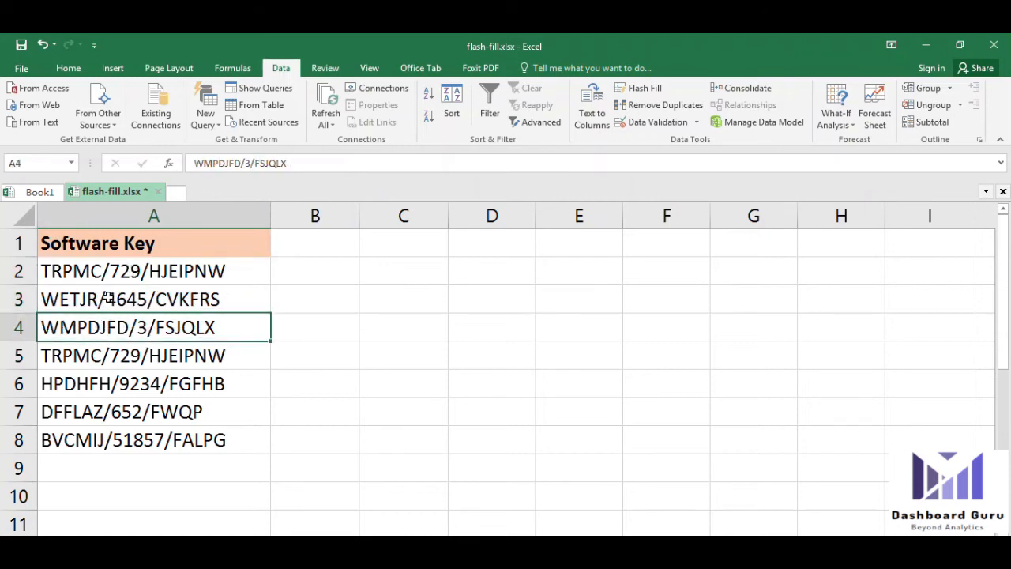
{"action": "left_click", "coordinate": [229, 273]}
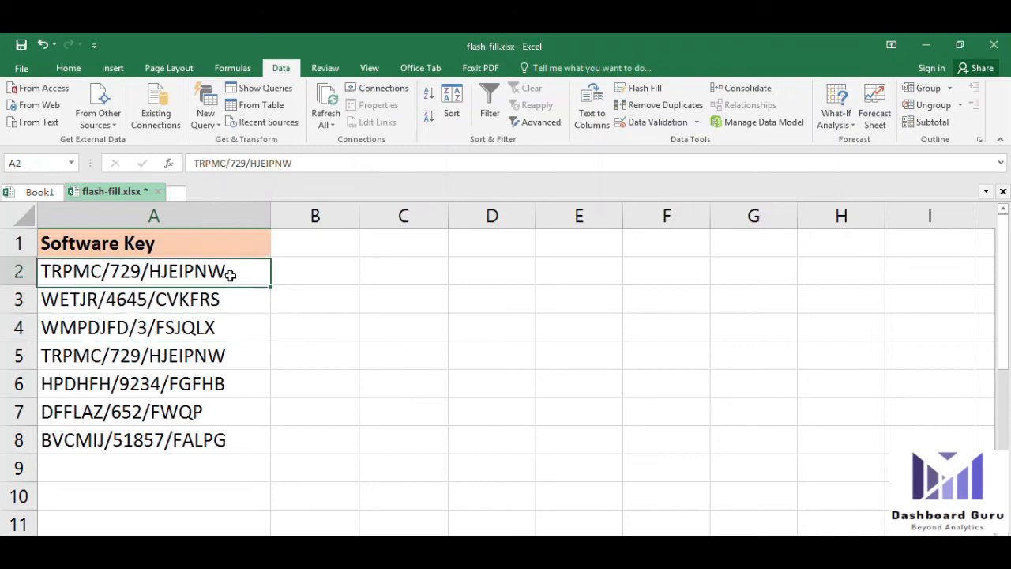
Enter 729 in B2 as the middle-number example and Flash Fill B3:B8 with Ctrl+E
{"action": "left_click", "coordinate": [341, 274]}
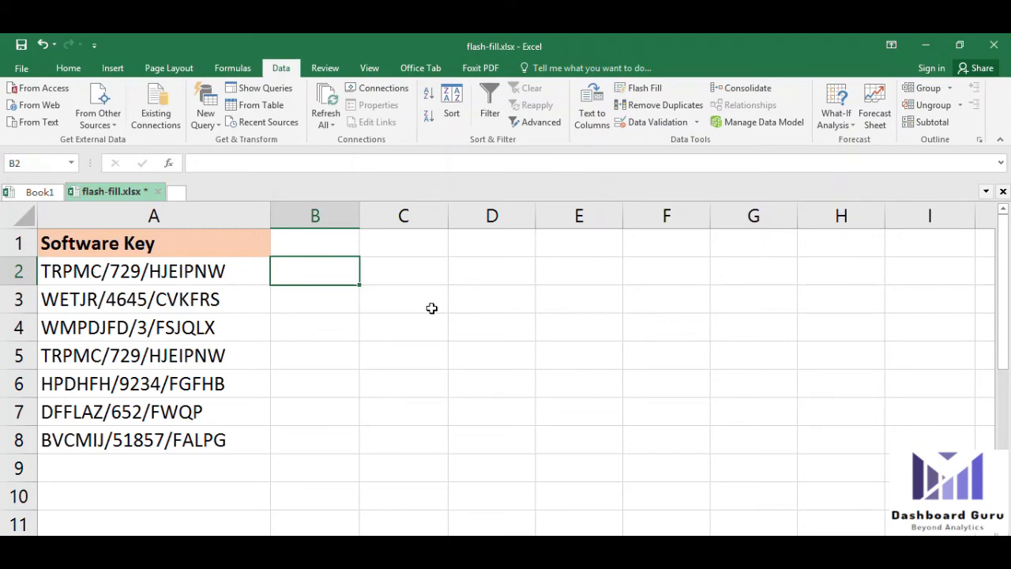
{"action": "type", "text": "7"}
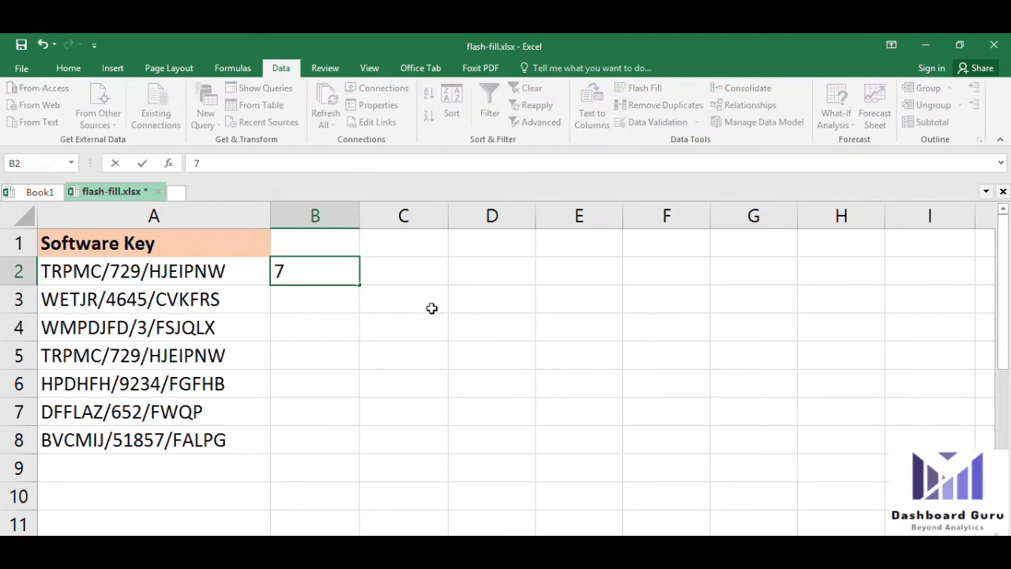
{"action": "type", "text": "29"}
{"action": "left_click", "coordinate": [282, 335]}
{"action": "left_click", "coordinate": [305, 281]}
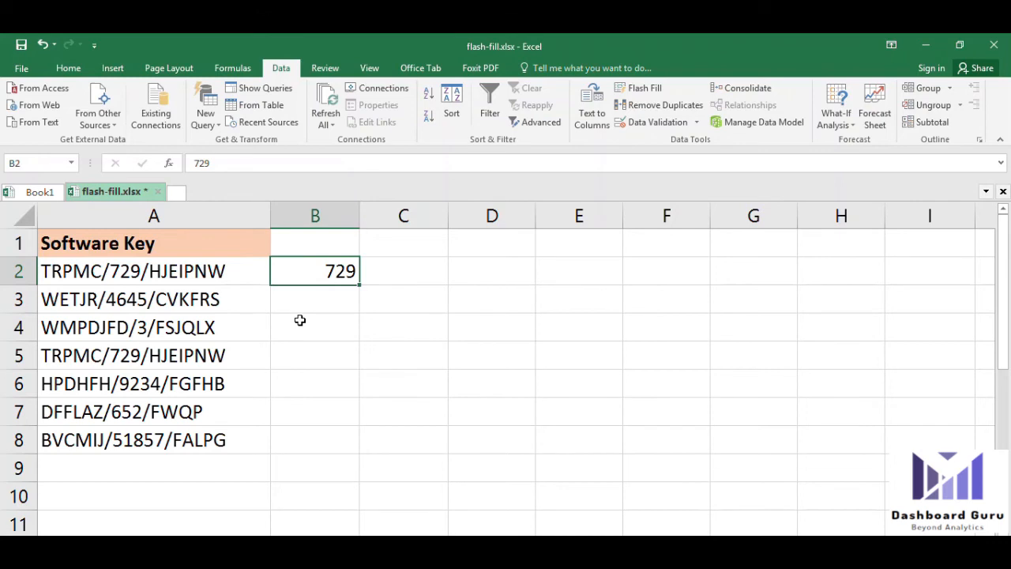
{"action": "key", "text": "ctrl+e"}
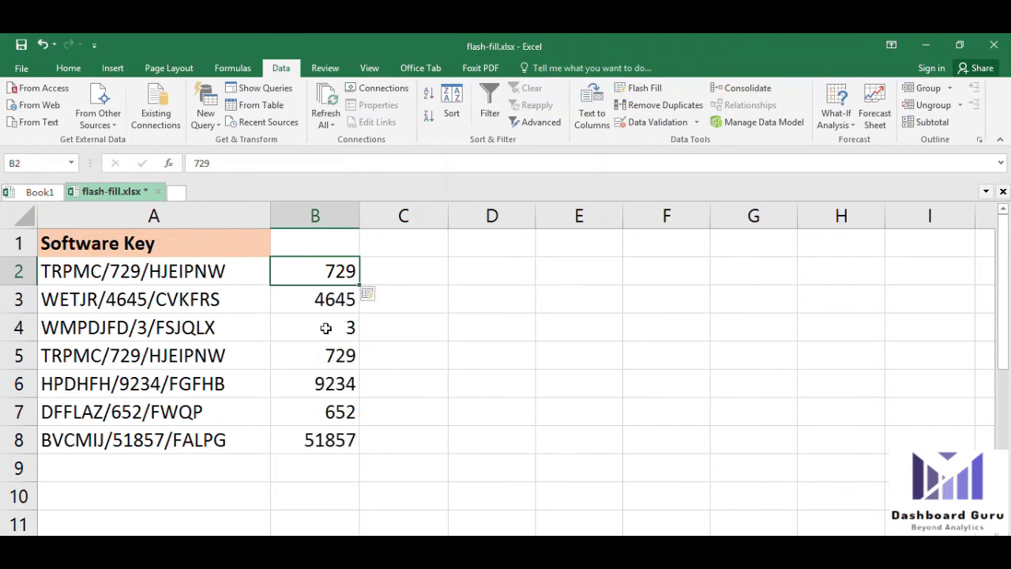
{"action": "left_click_drag", "start_coordinate": [352, 442], "coordinate": [311, 268]}
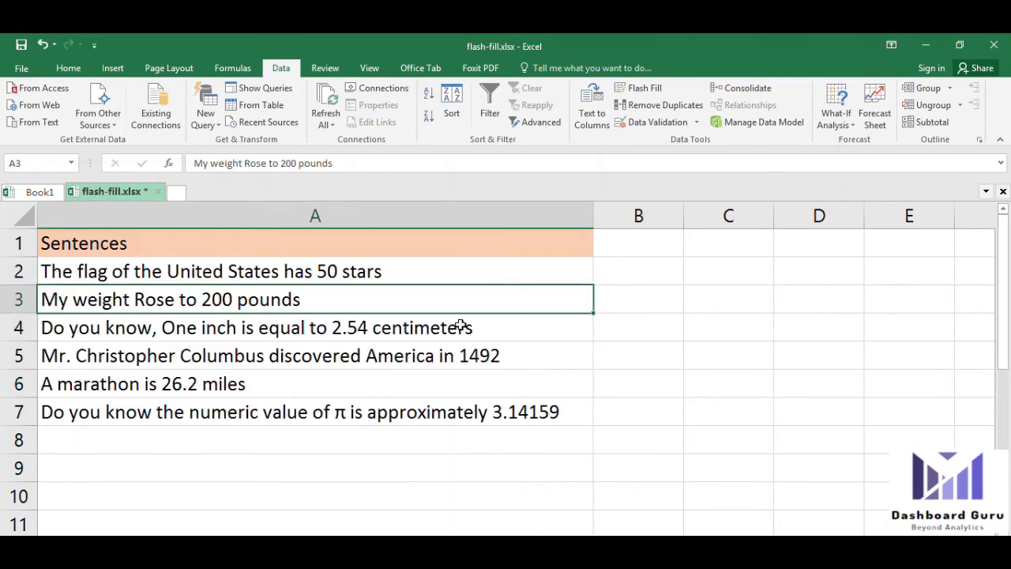
{"action": "left_click", "coordinate": [459, 323]}
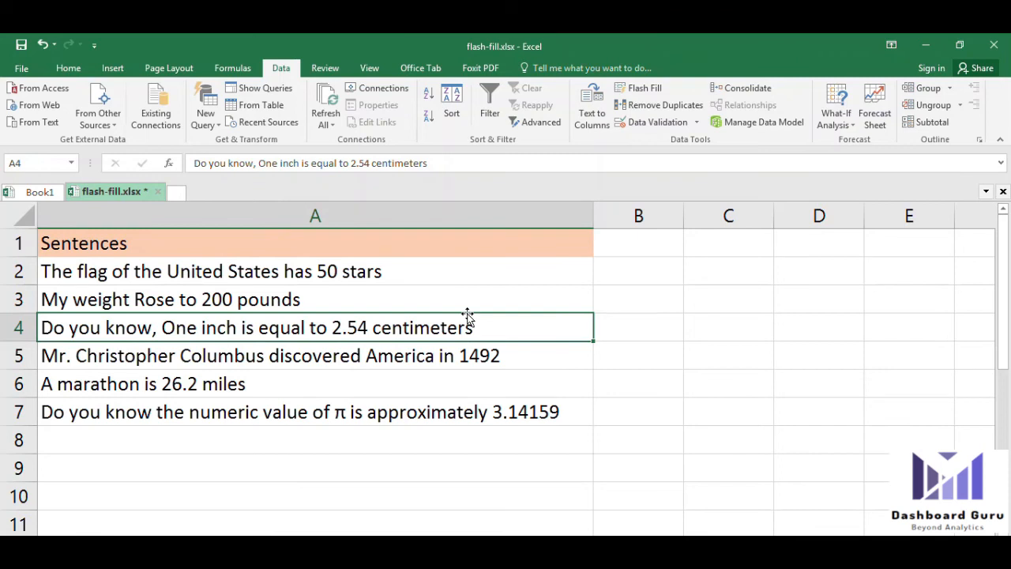
Read through the six number-containing sentences in A2:A7
{"action": "left_click", "coordinate": [668, 279]}
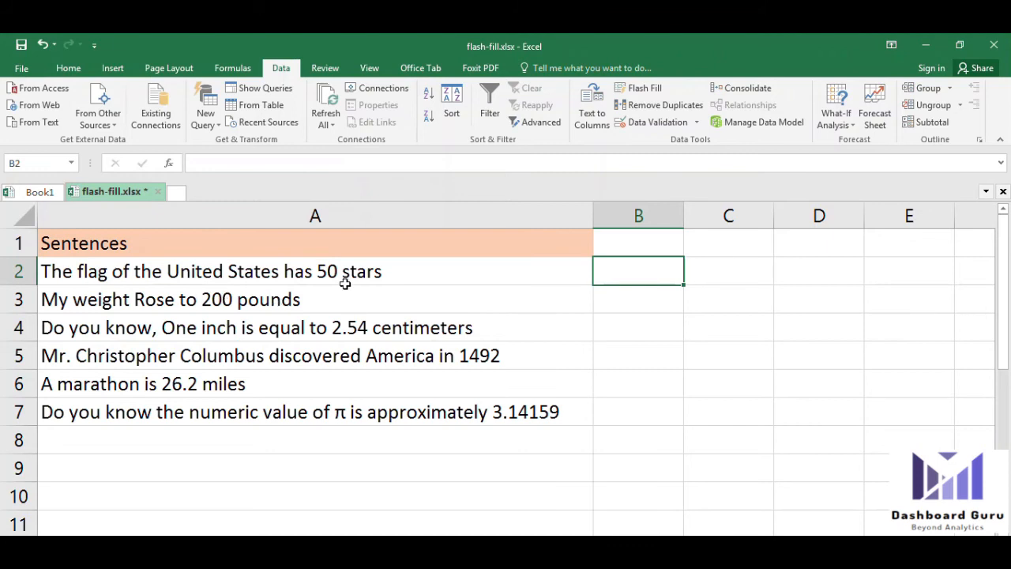
{"action": "left_click", "coordinate": [299, 273]}
{"action": "left_click", "coordinate": [227, 301]}
{"action": "left_click", "coordinate": [228, 330]}
{"action": "left_click", "coordinate": [219, 354]}
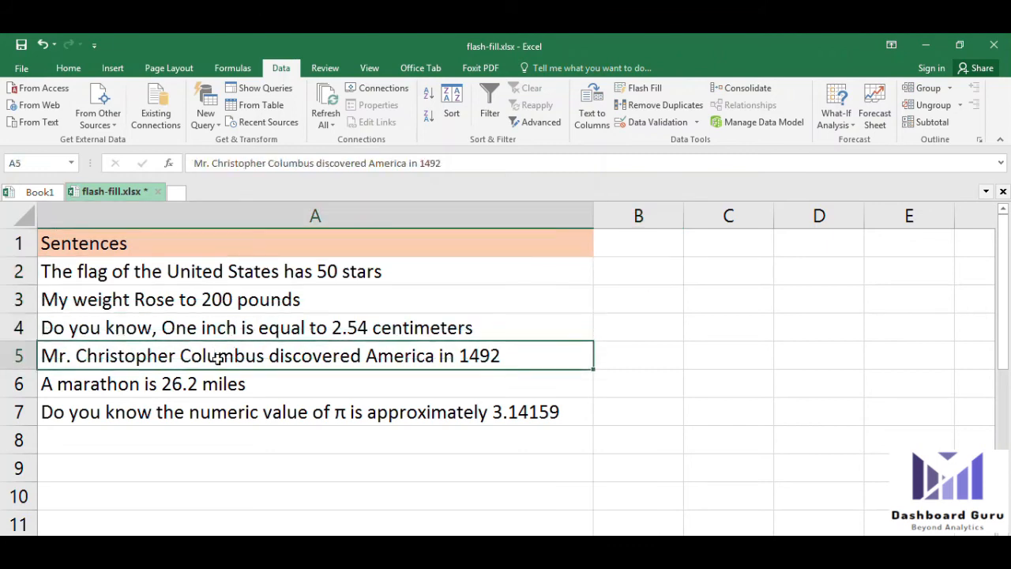
{"action": "left_click", "coordinate": [209, 383]}
{"action": "left_click", "coordinate": [203, 409]}
{"action": "left_click", "coordinate": [382, 276]}
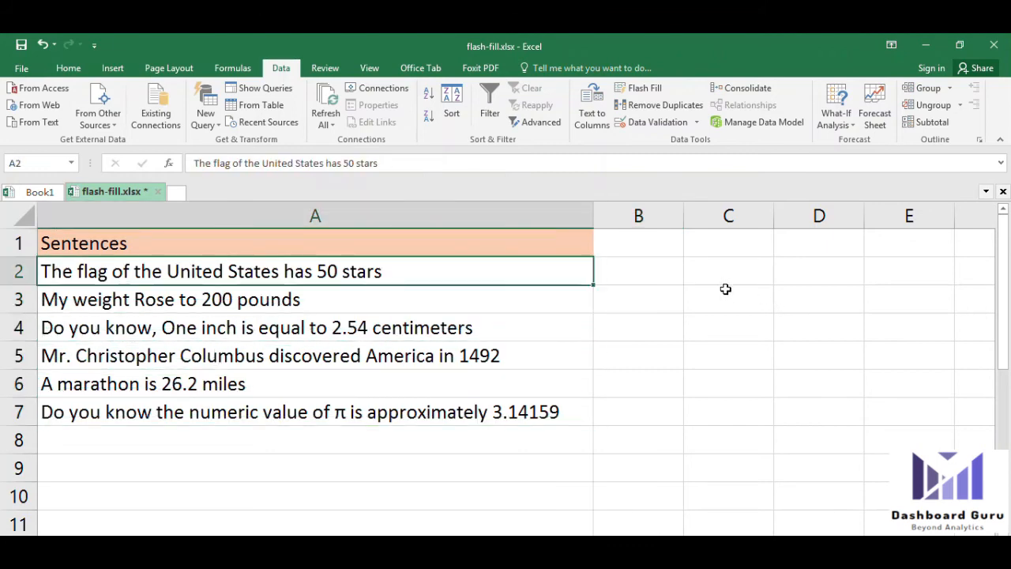
Enter 50 in B2 as the example and Flash Fill column B, noting the marathon row got 2
{"action": "left_click", "coordinate": [661, 274]}
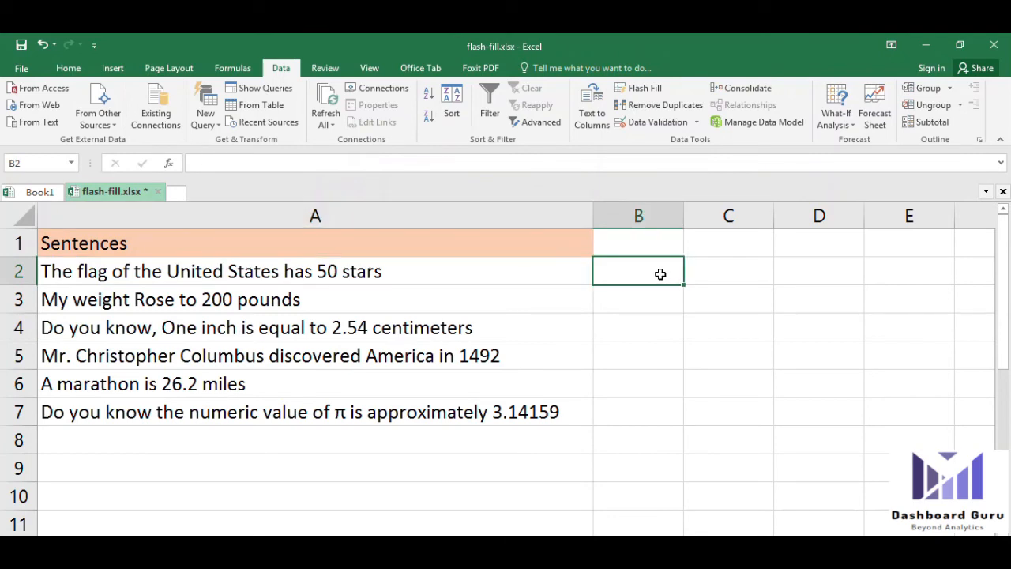
{"action": "type", "text": "50"}
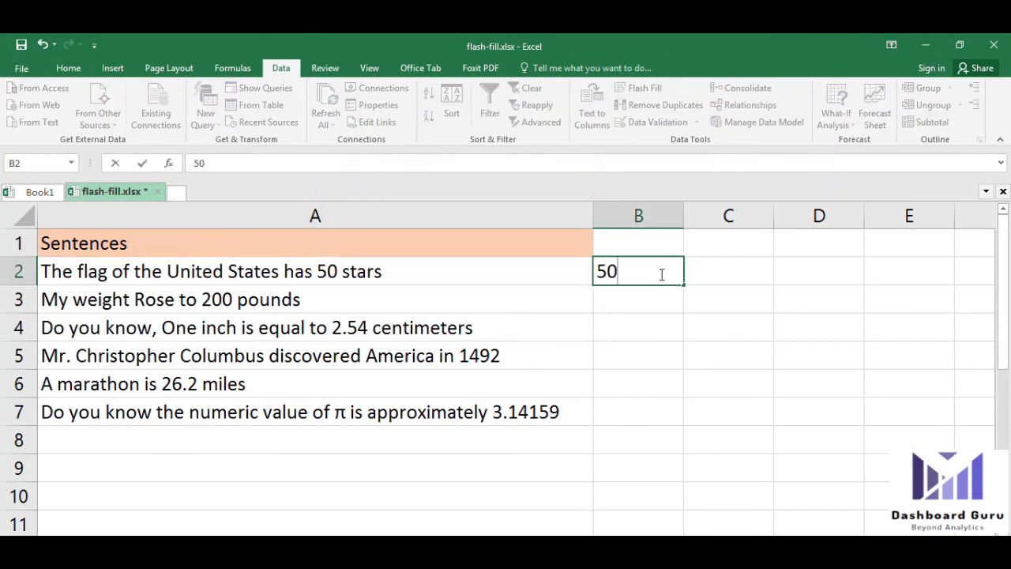
{"action": "key", "text": "Return"}
{"action": "left_click", "coordinate": [661, 273]}
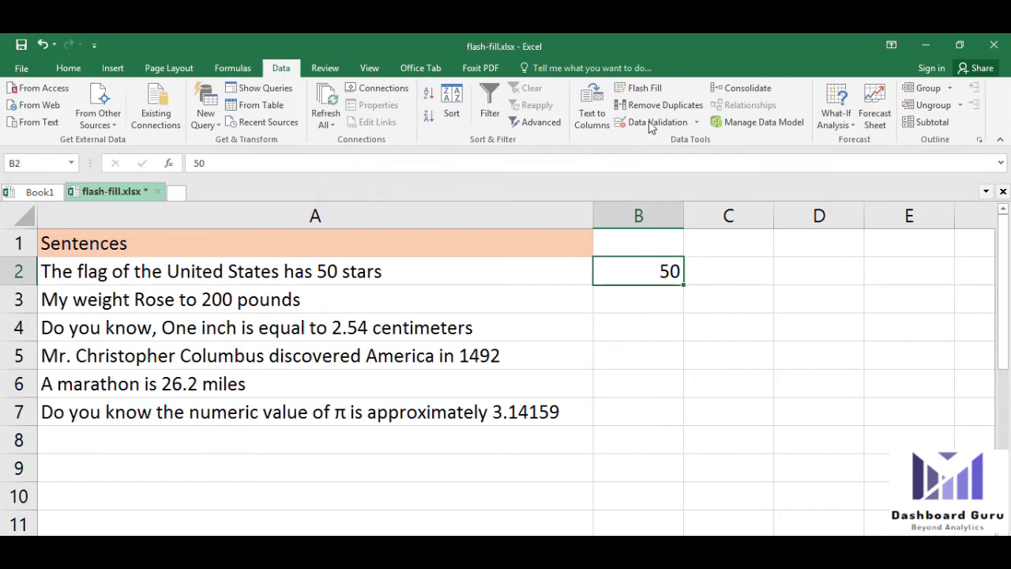
{"action": "left_click", "coordinate": [646, 89]}
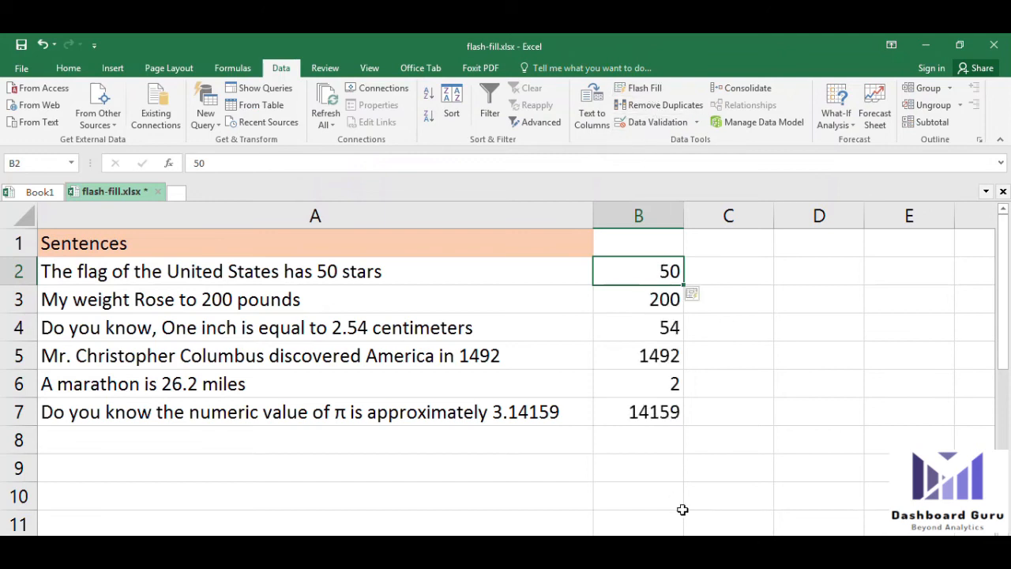
{"action": "left_click", "coordinate": [662, 379]}
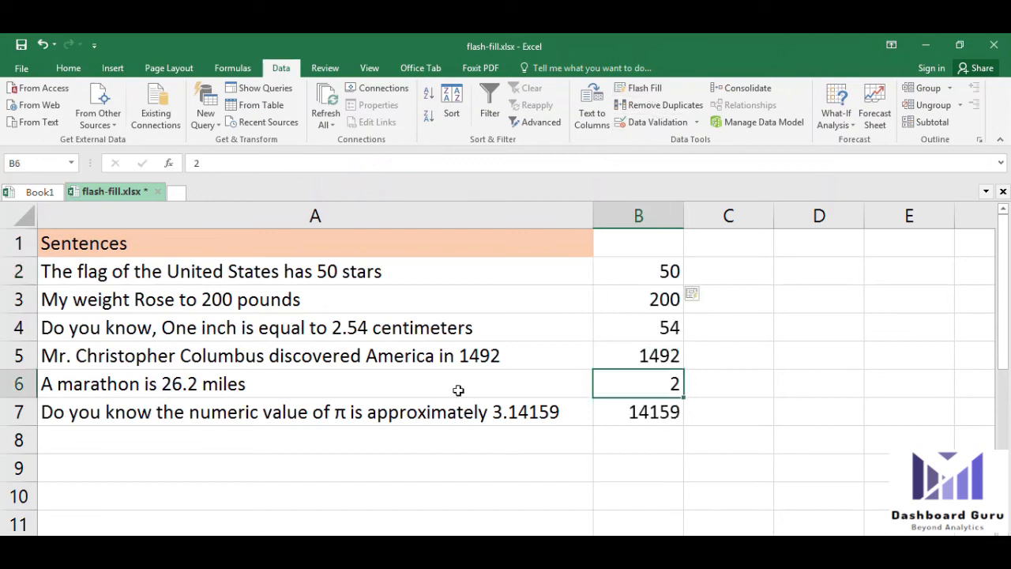
{"action": "left_click", "coordinate": [166, 385]}
{"action": "left_click_drag", "start_coordinate": [602, 382], "coordinate": [640, 385]}
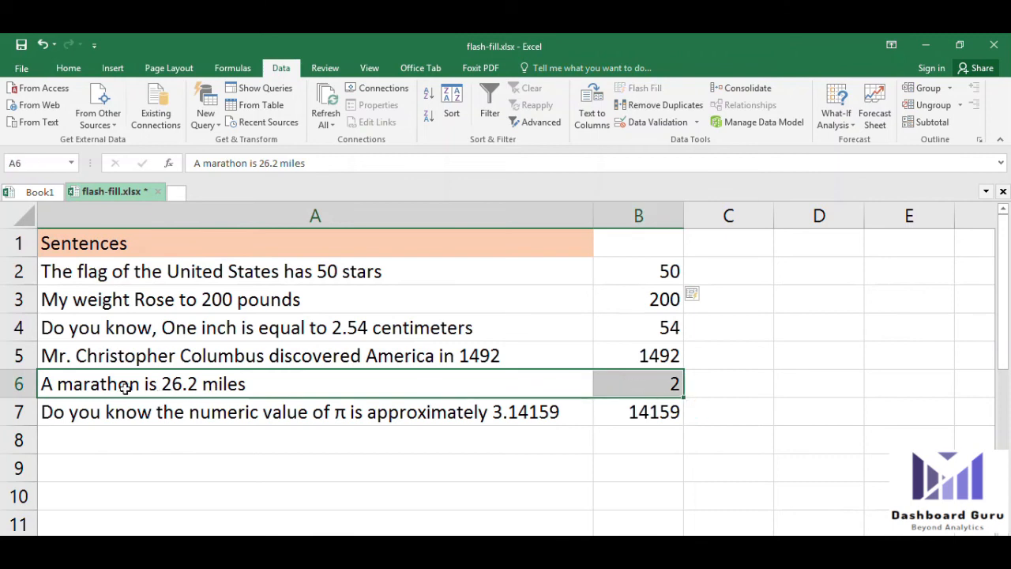
{"action": "left_click", "coordinate": [668, 385]}
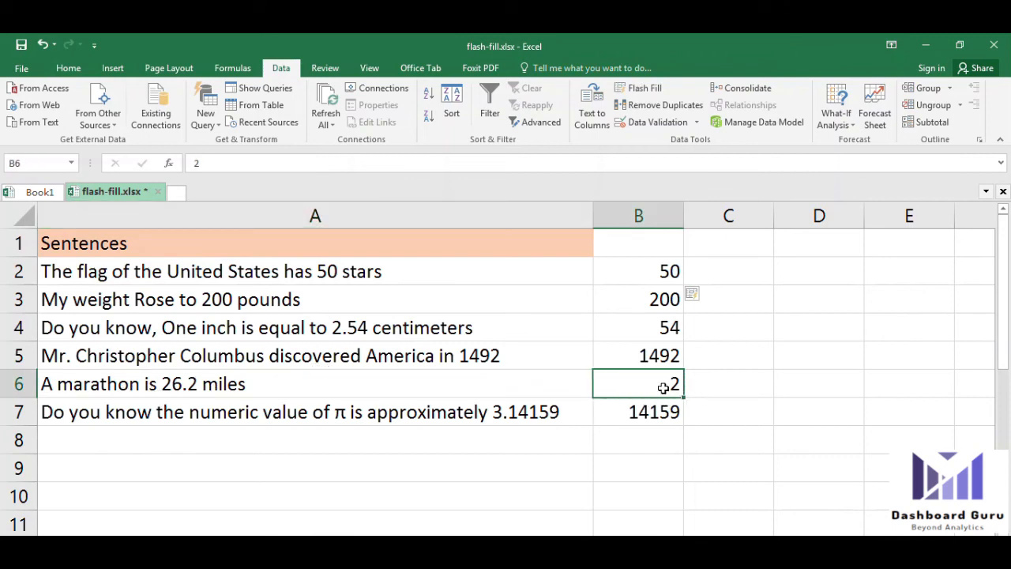
Correct the marathon value in B6 to 26.2 so Flash Fill refills decimals like 3.14159
{"action": "double_click", "coordinate": [677, 383]}
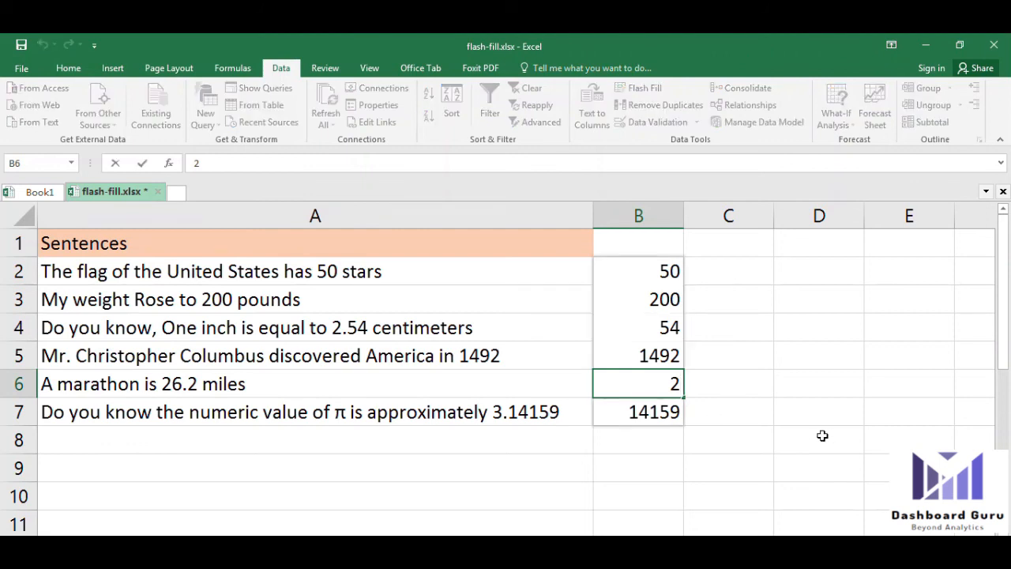
{"action": "type", "text": "6.2"}
{"action": "key", "text": "Return"}
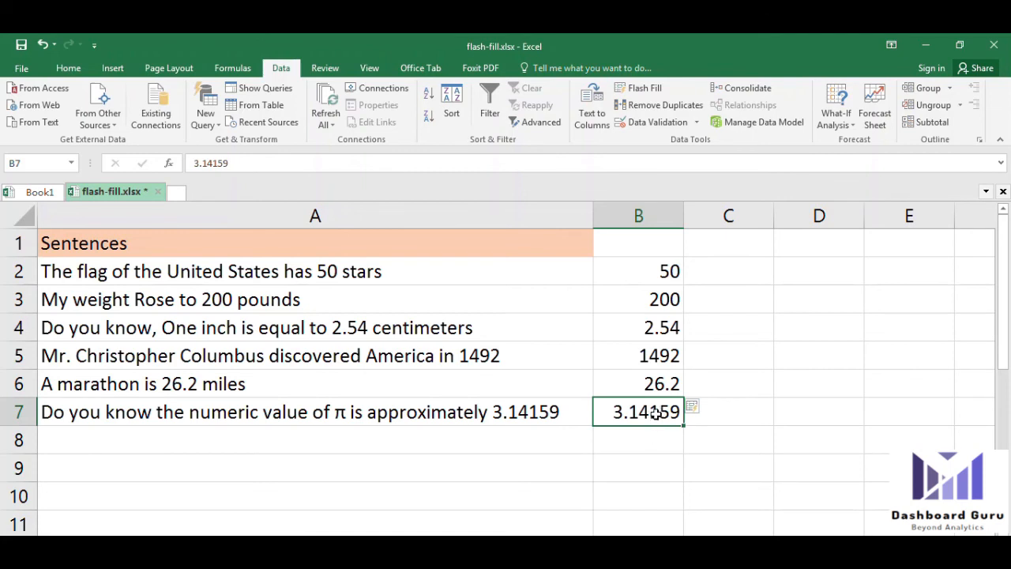
{"action": "left_click", "coordinate": [553, 420]}
{"action": "left_click", "coordinate": [641, 409]}
{"action": "left_click", "coordinate": [644, 281]}
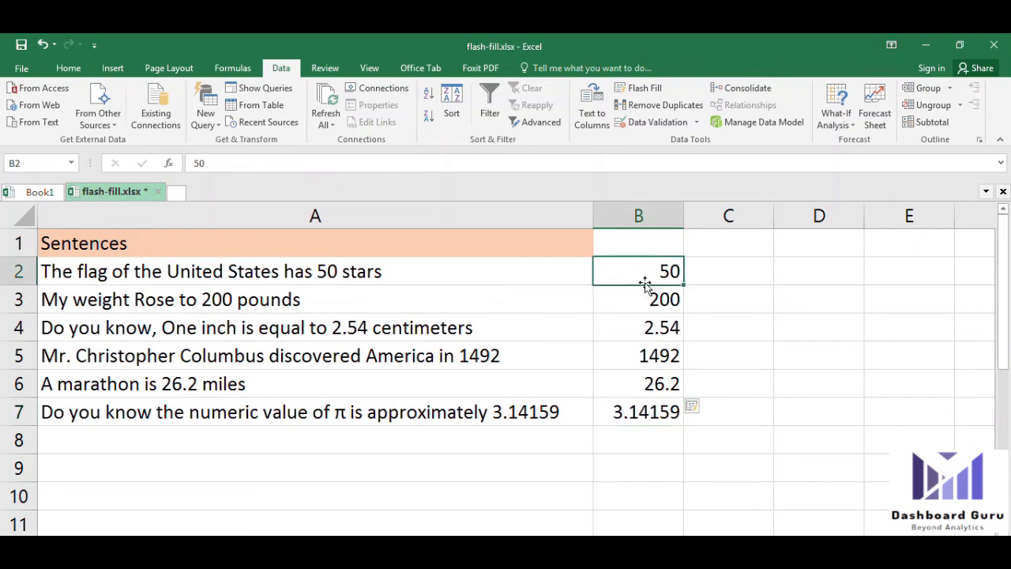
{"action": "double_click", "coordinate": [335, 272]}
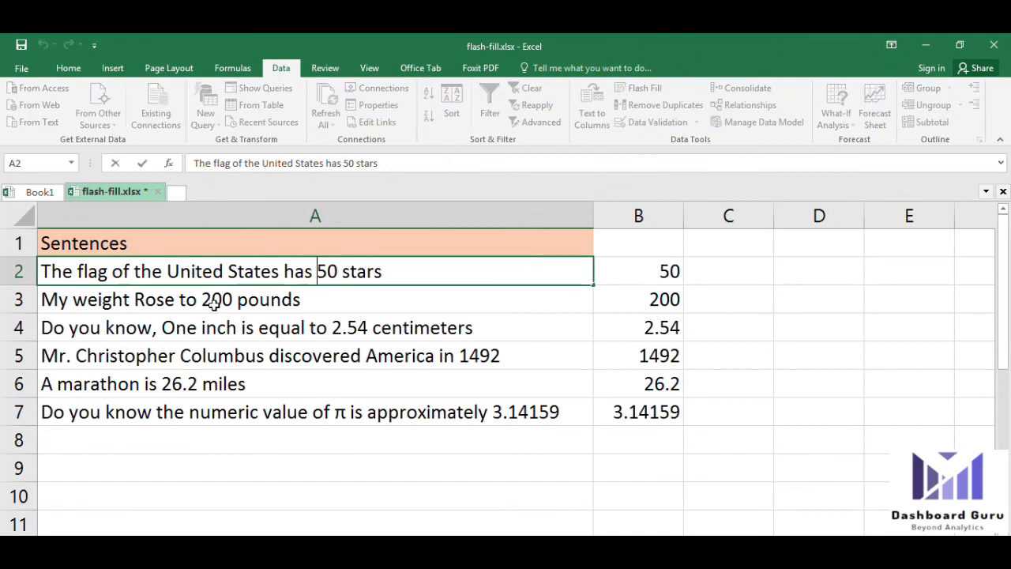
Edit the weight sentence in A3 to say 300 pounds instead of 200
{"action": "left_click", "coordinate": [212, 304]}
{"action": "double_click", "coordinate": [206, 299]}
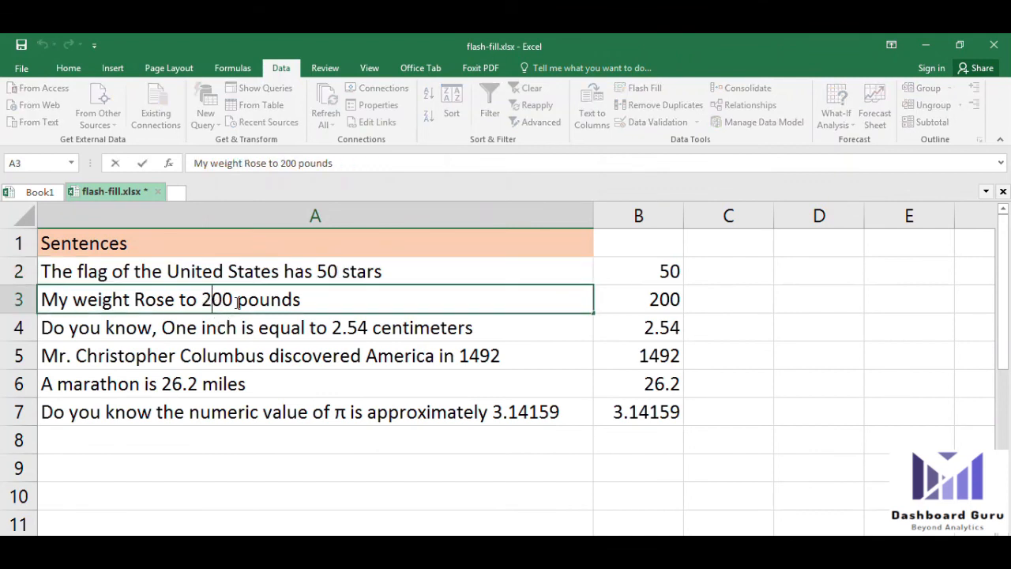
{"action": "left_click_drag", "start_coordinate": [234, 300], "coordinate": [201, 300]}
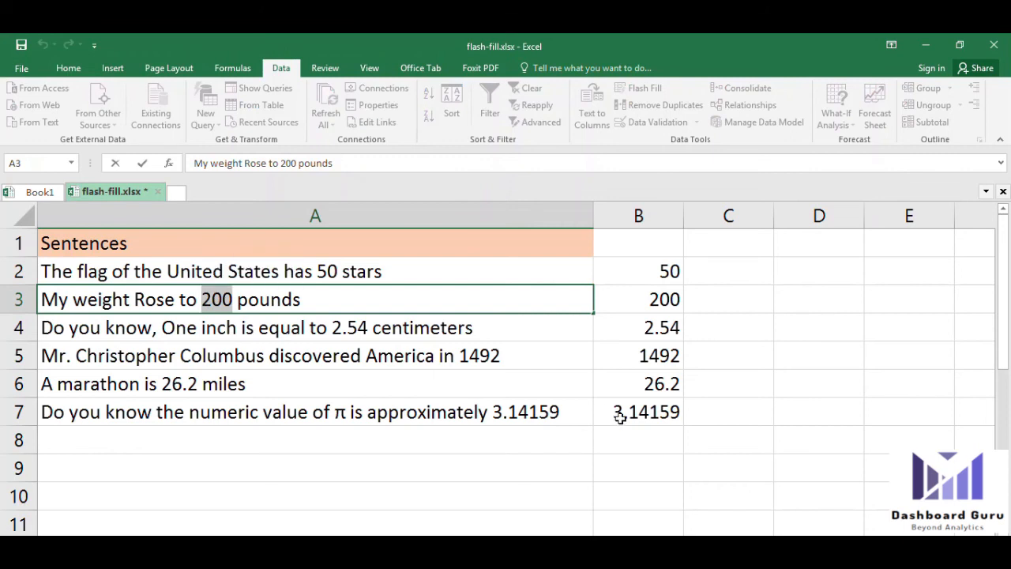
{"action": "type", "text": "300"}
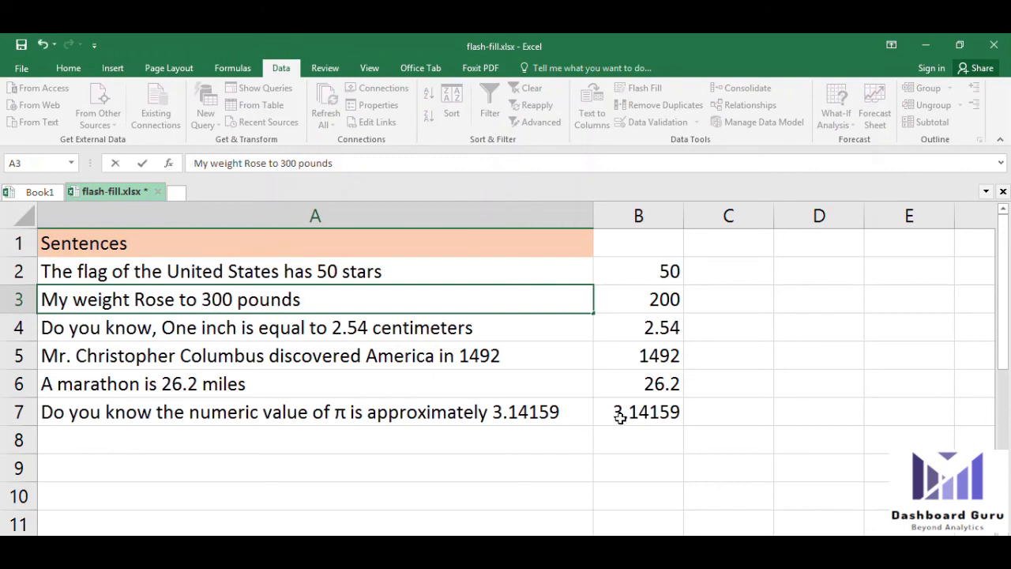
{"action": "key", "text": "Return"}
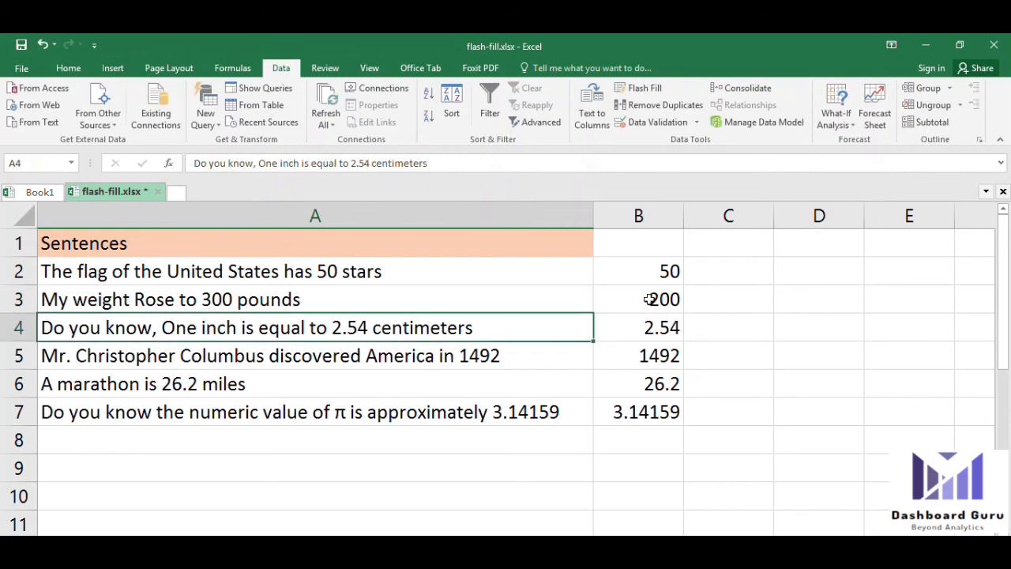
Check column B, where B3 still shows the old 200 beside values like 1492
{"action": "left_click", "coordinate": [646, 272]}
{"action": "left_click_drag", "start_coordinate": [642, 301], "coordinate": [645, 410]}
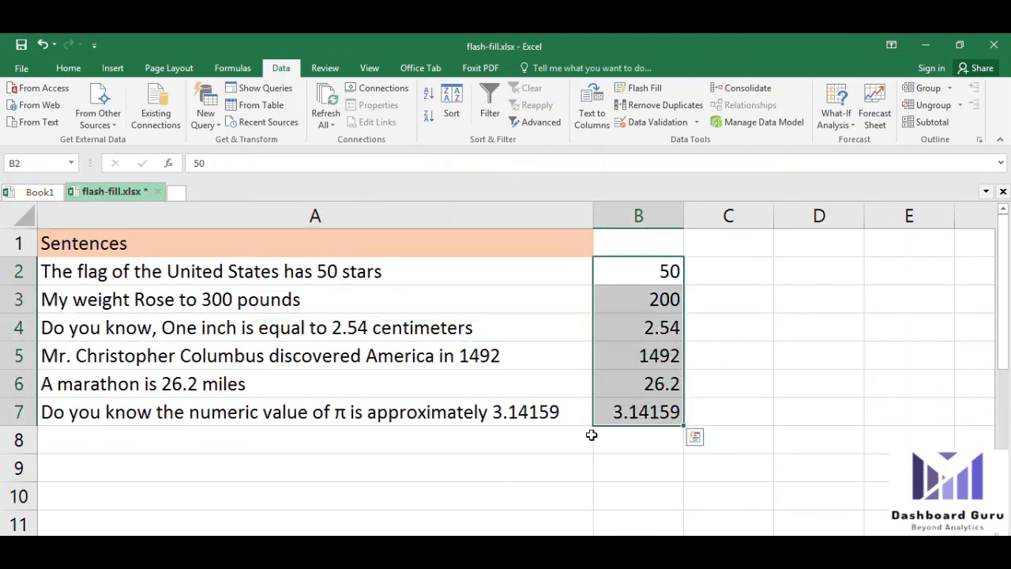
{"action": "left_click", "coordinate": [641, 270]}
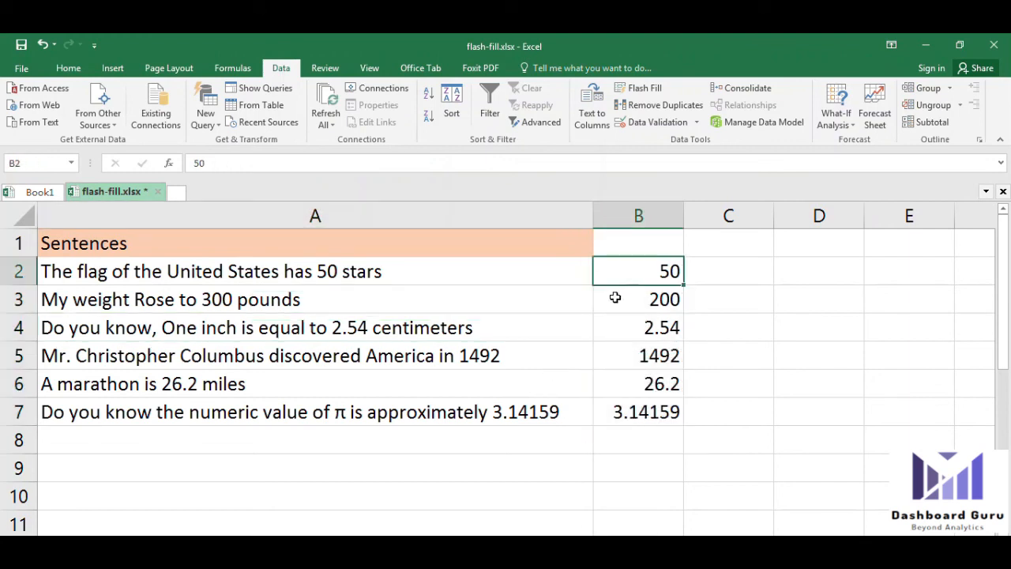
{"action": "left_click", "coordinate": [636, 349]}
{"action": "left_click", "coordinate": [652, 278]}
Clear the stale values in B3:B7 and Flash Fill the column again from the 50 example
{"action": "left_click", "coordinate": [639, 87]}
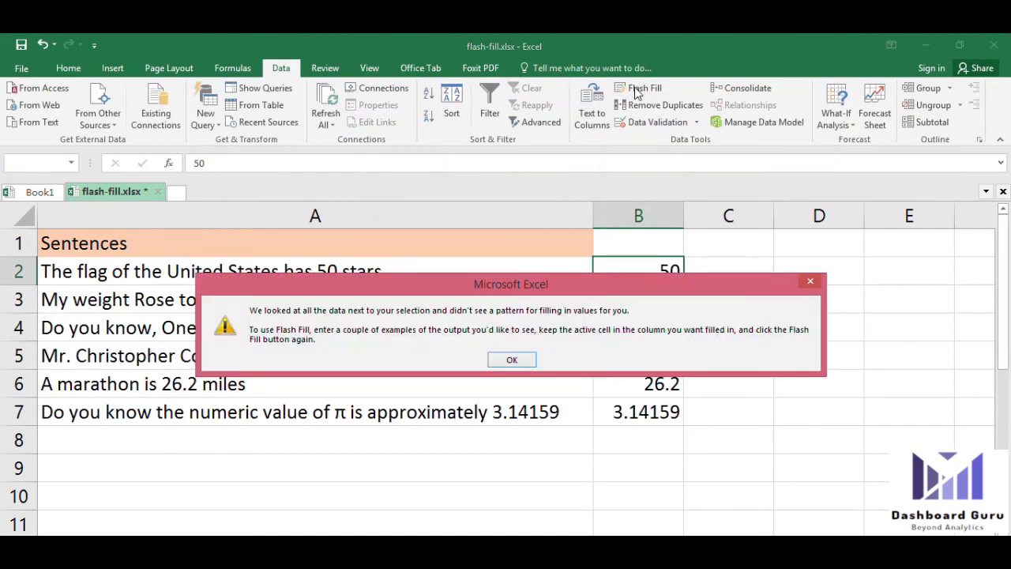
{"action": "left_click", "coordinate": [511, 359]}
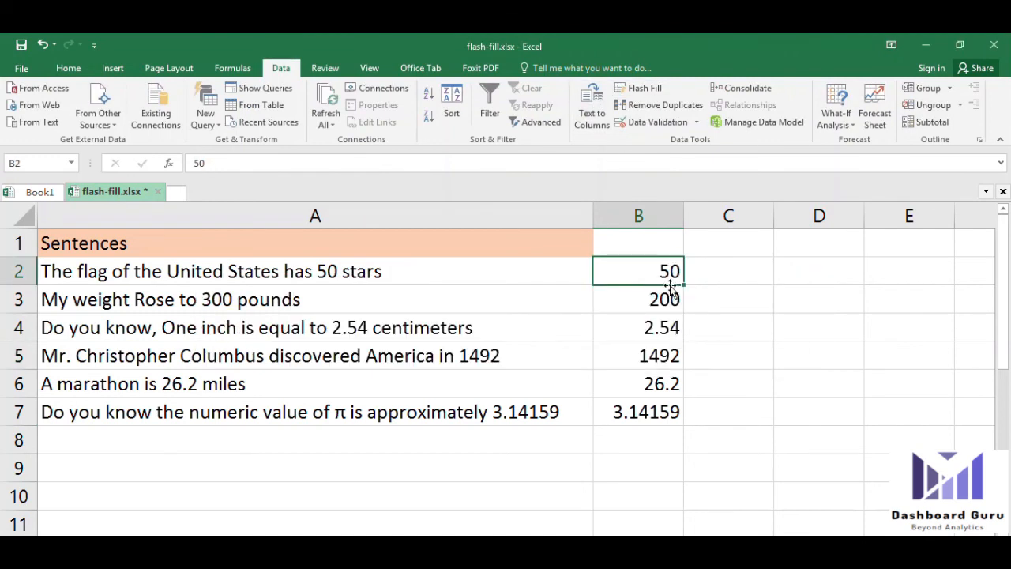
{"action": "left_click_drag", "start_coordinate": [656, 299], "coordinate": [661, 432]}
{"action": "key", "text": "Delete"}
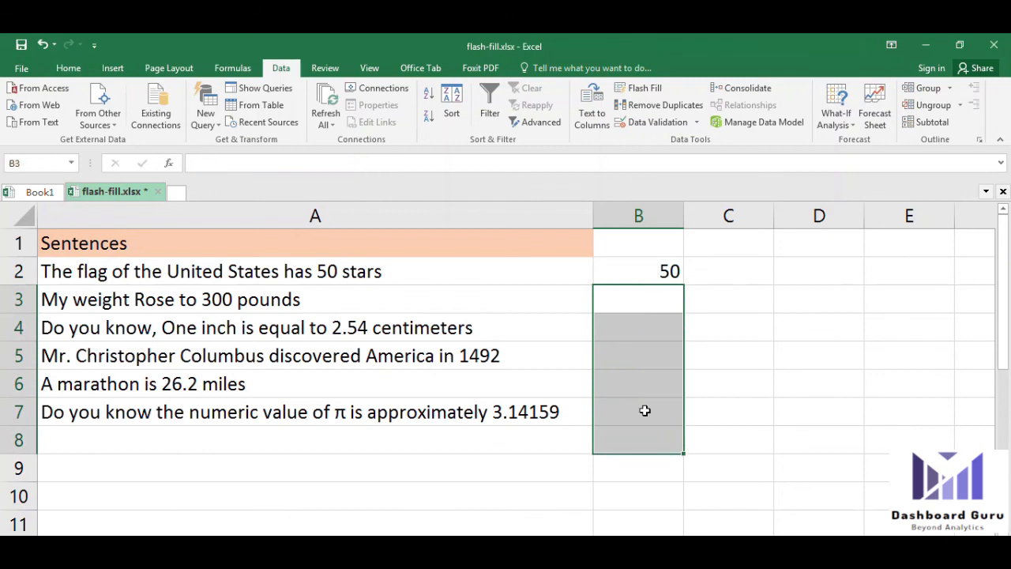
{"action": "left_click", "coordinate": [651, 269]}
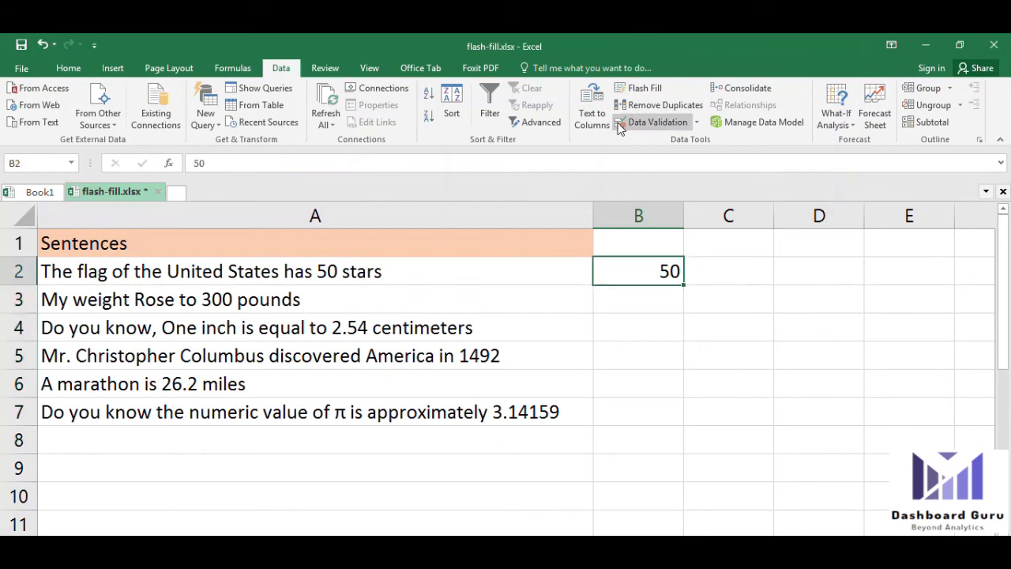
{"action": "left_click", "coordinate": [642, 92]}
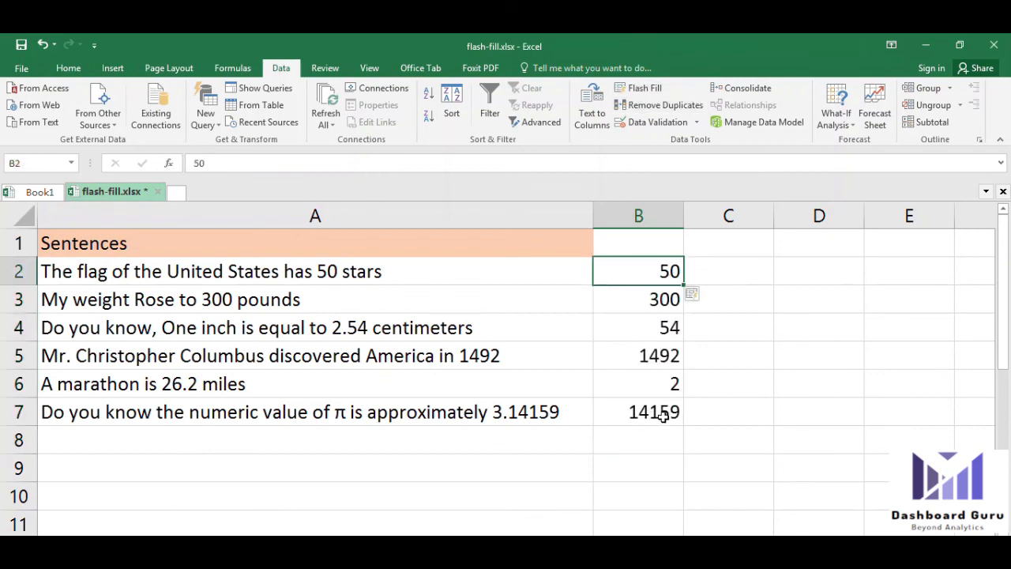
Correct the marathon value to 26.2 so the column reads 300, 2.54, 1492 and 3.14159
{"action": "left_click", "coordinate": [670, 385]}
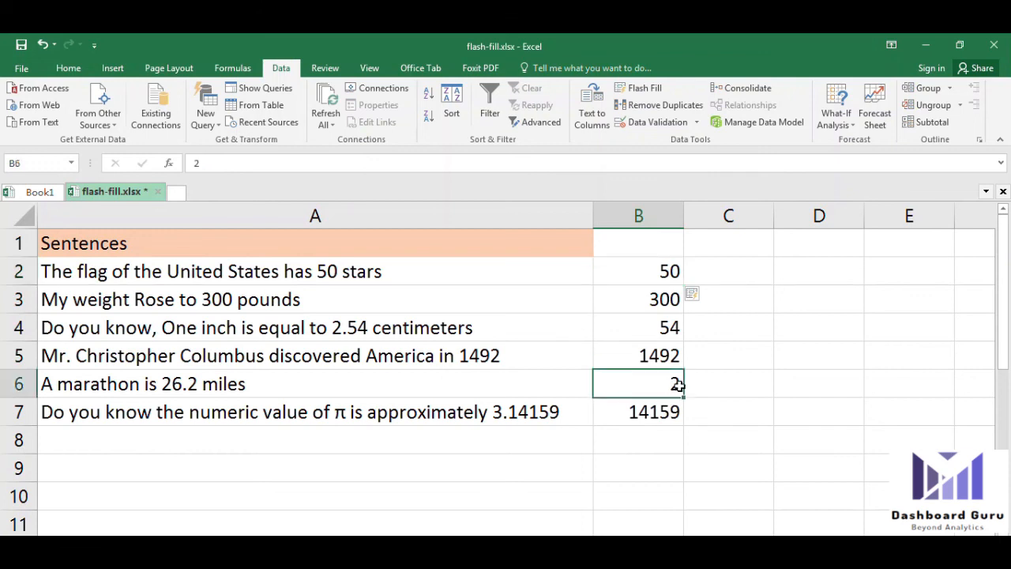
{"action": "double_click", "coordinate": [680, 383]}
{"action": "type", "text": "6"}
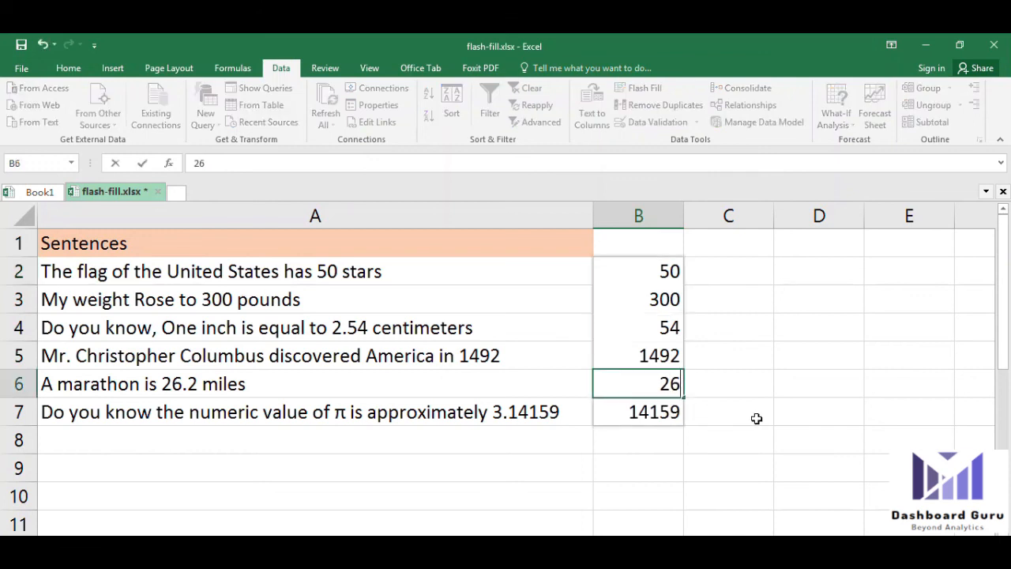
{"action": "type", "text": ".2"}
{"action": "key", "text": "Return"}
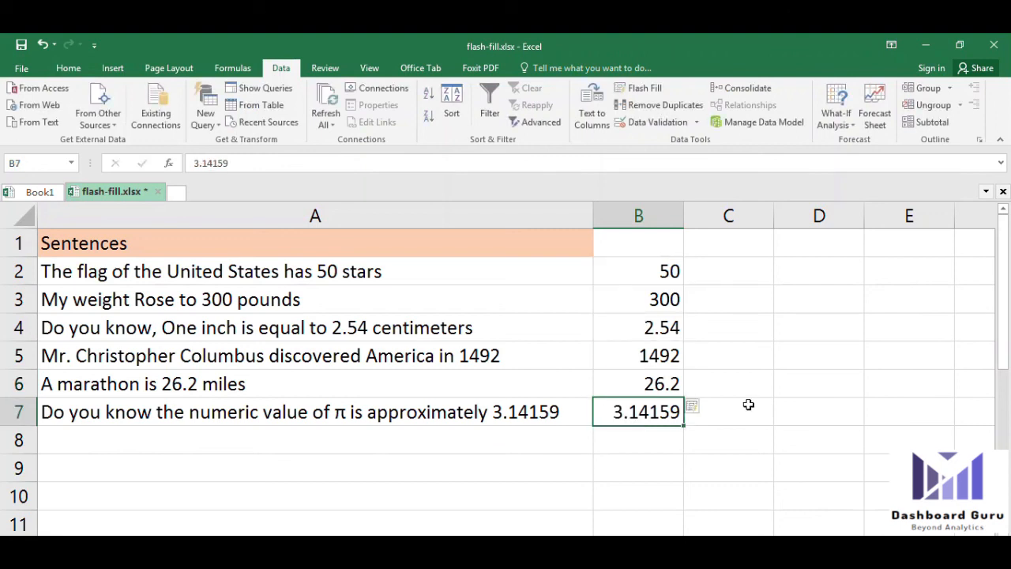
{"action": "left_click_drag", "start_coordinate": [661, 270], "coordinate": [647, 421]}
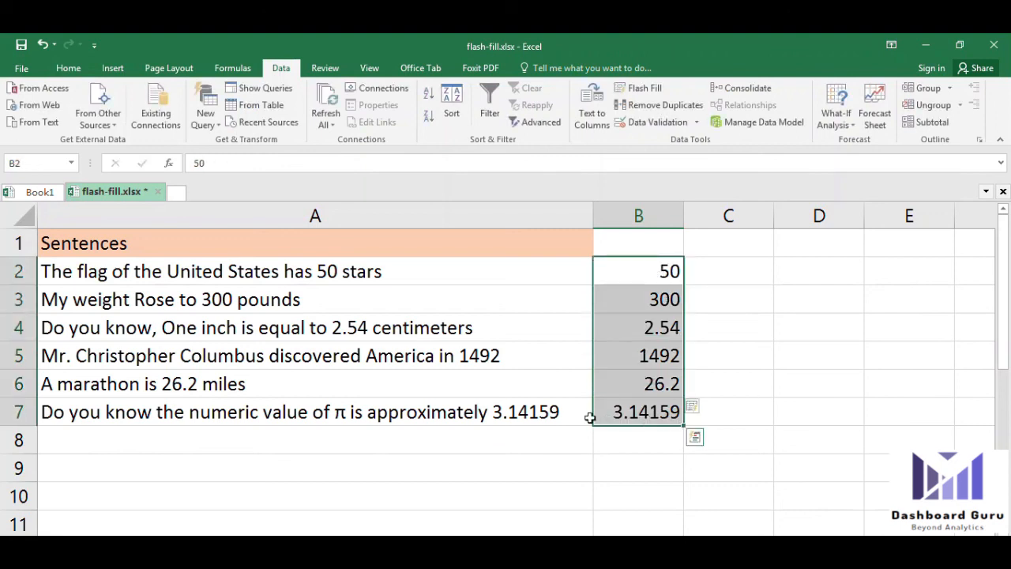